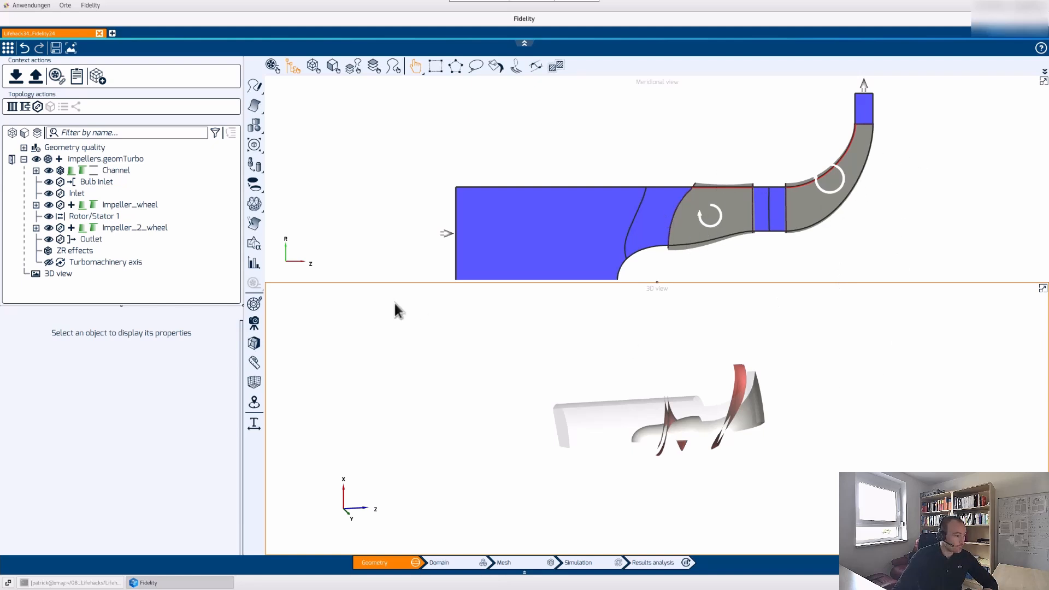
Delete the impellers.geomTurbo turbo configuration from the geometry tree
{"action": "left_click_drag", "start_coordinate": [547, 348], "coordinate": [638, 376]}
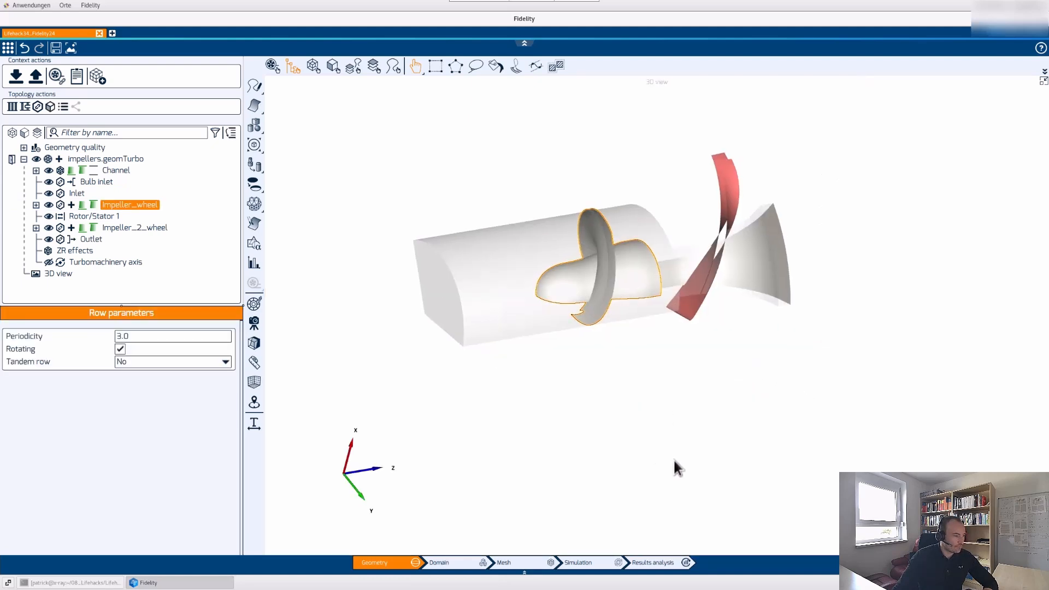
{"action": "left_click", "coordinate": [786, 434]}
{"action": "scroll", "coordinate": [623, 382], "scroll_direction": "up", "scroll_amount": 3}
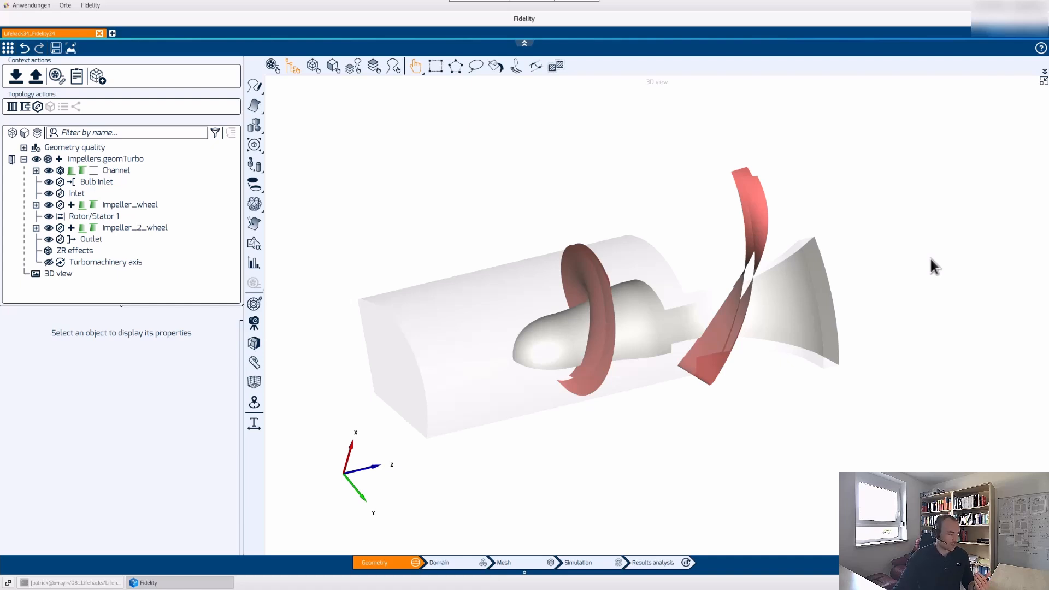
{"action": "right_click", "coordinate": [92, 160]}
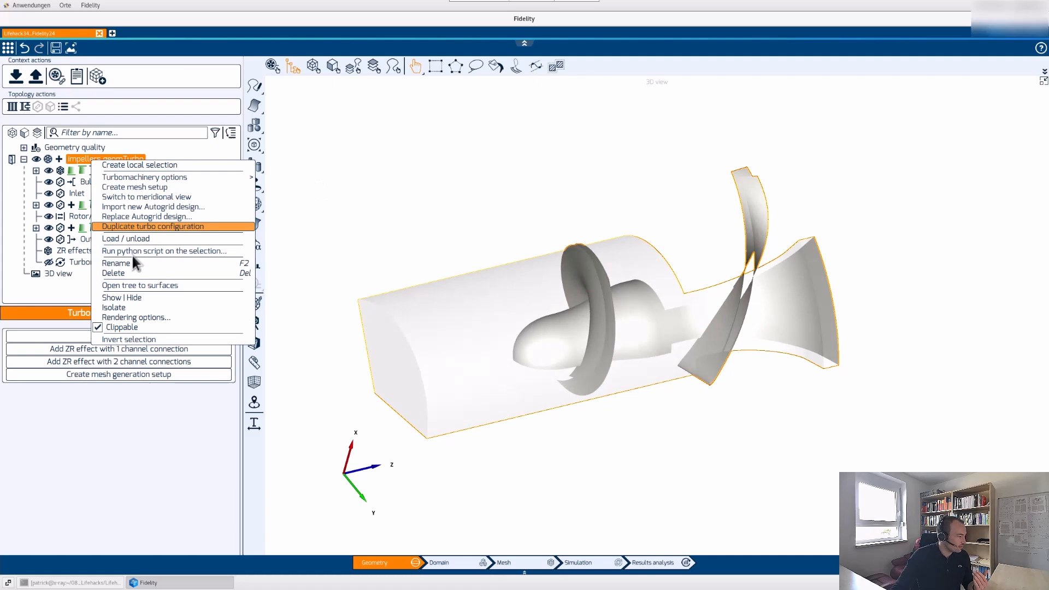
{"action": "left_click", "coordinate": [111, 273]}
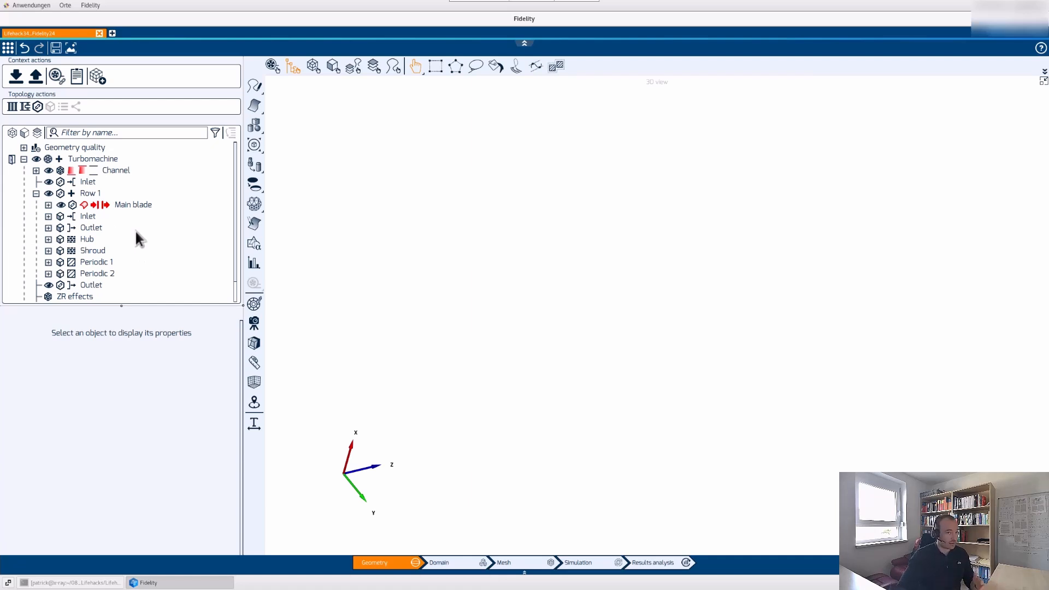
Delete the empty Turbomachine configuration and import the impellers.geomTurbo geometry file
{"action": "right_click", "coordinate": [87, 159]}
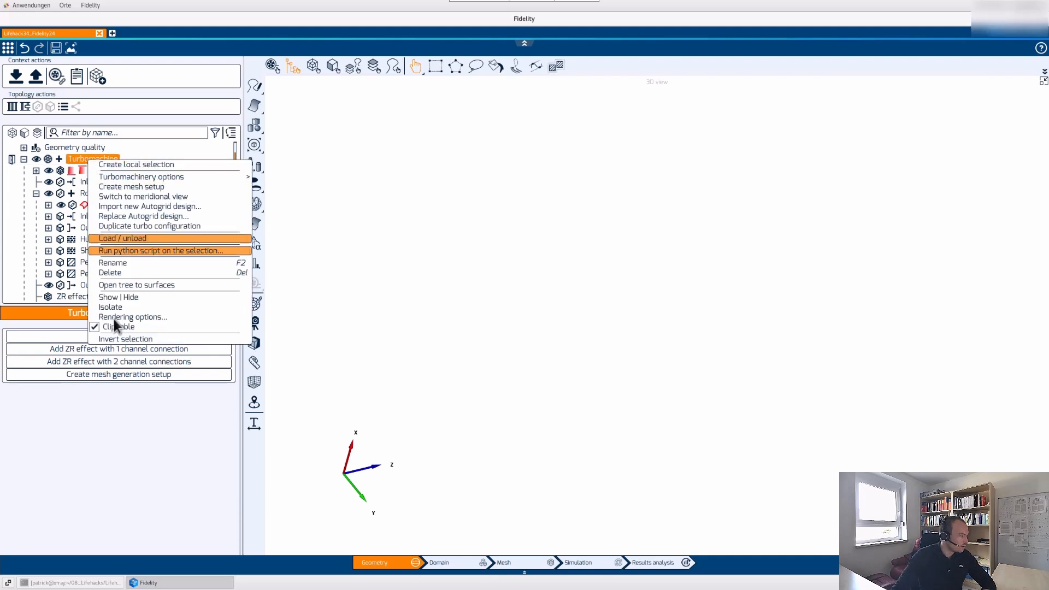
{"action": "left_click", "coordinate": [113, 272]}
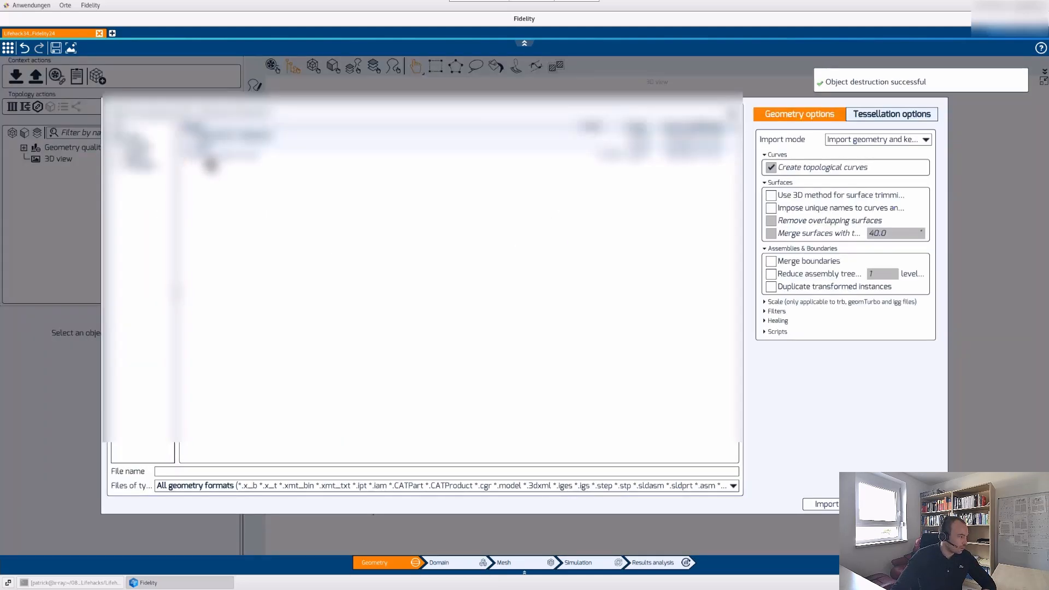
{"action": "double_click", "coordinate": [206, 156]}
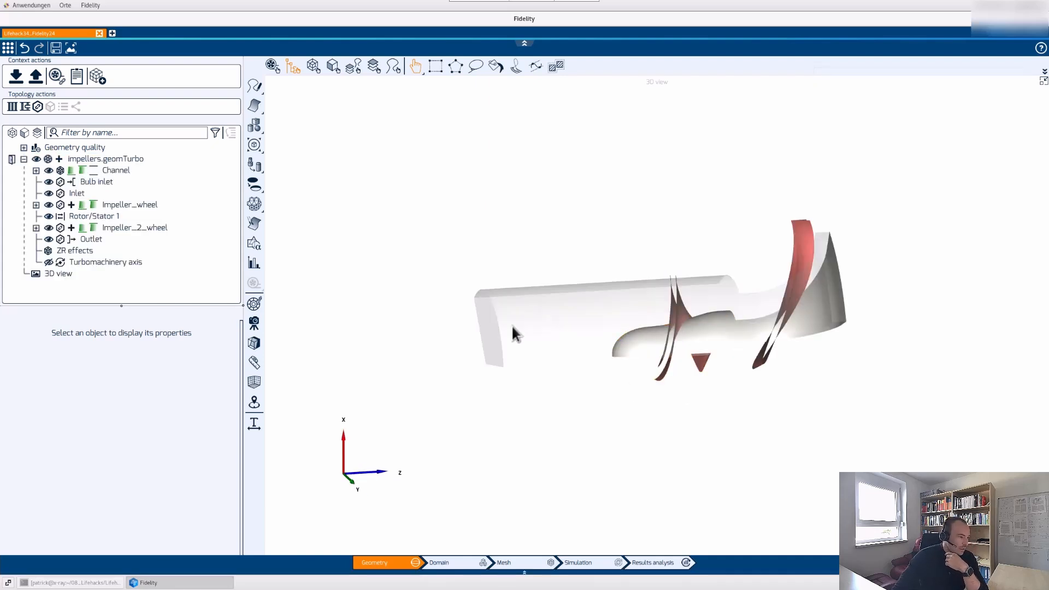
Create the domain geometry for the Impeller_wheel row
{"action": "left_click_drag", "start_coordinate": [514, 330], "coordinate": [881, 364]}
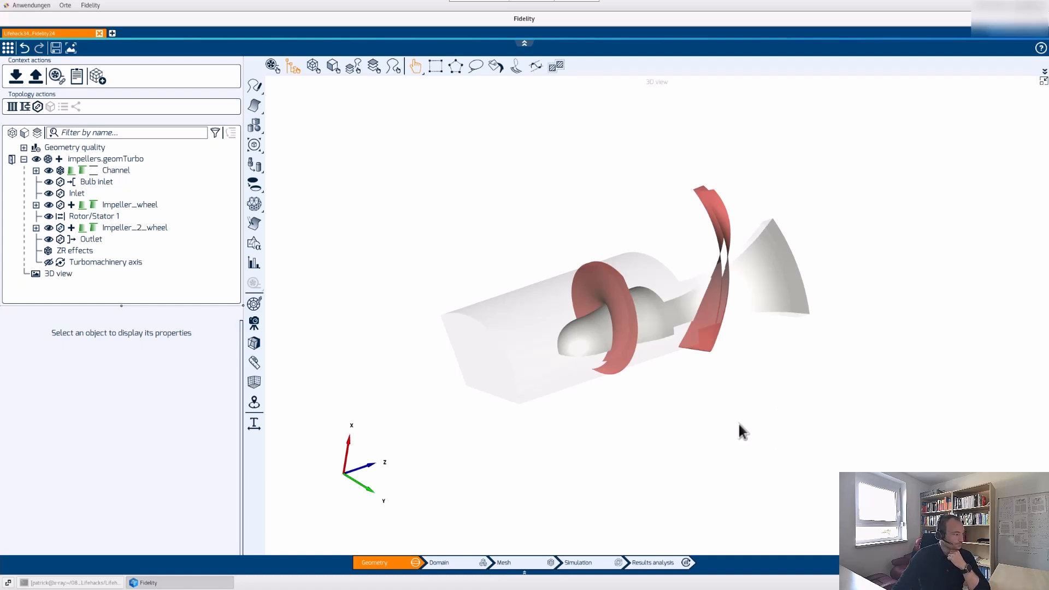
{"action": "left_click_drag", "start_coordinate": [739, 425], "coordinate": [724, 428]}
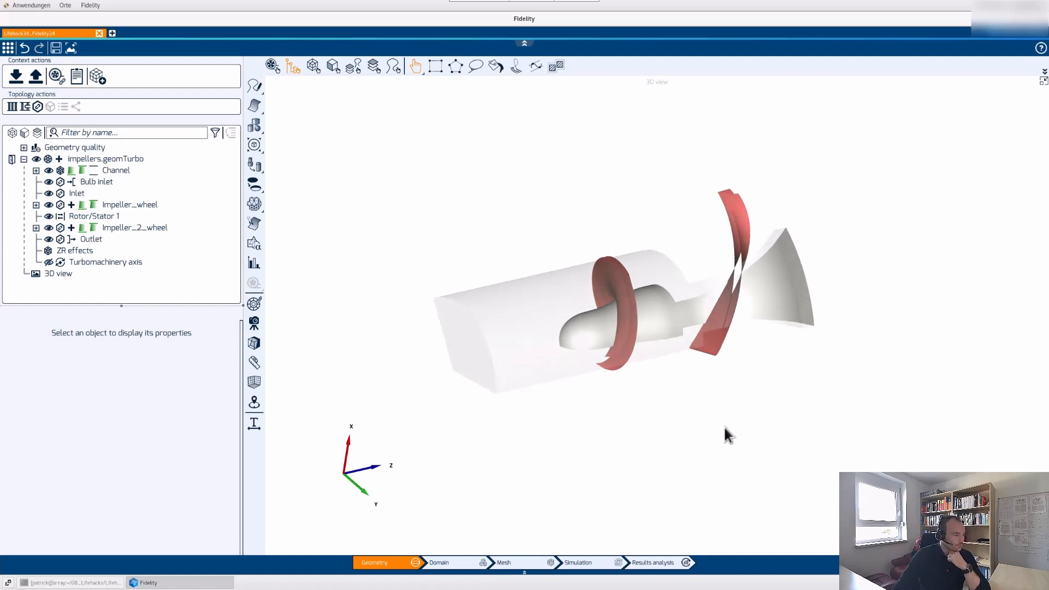
{"action": "left_click", "coordinate": [132, 205]}
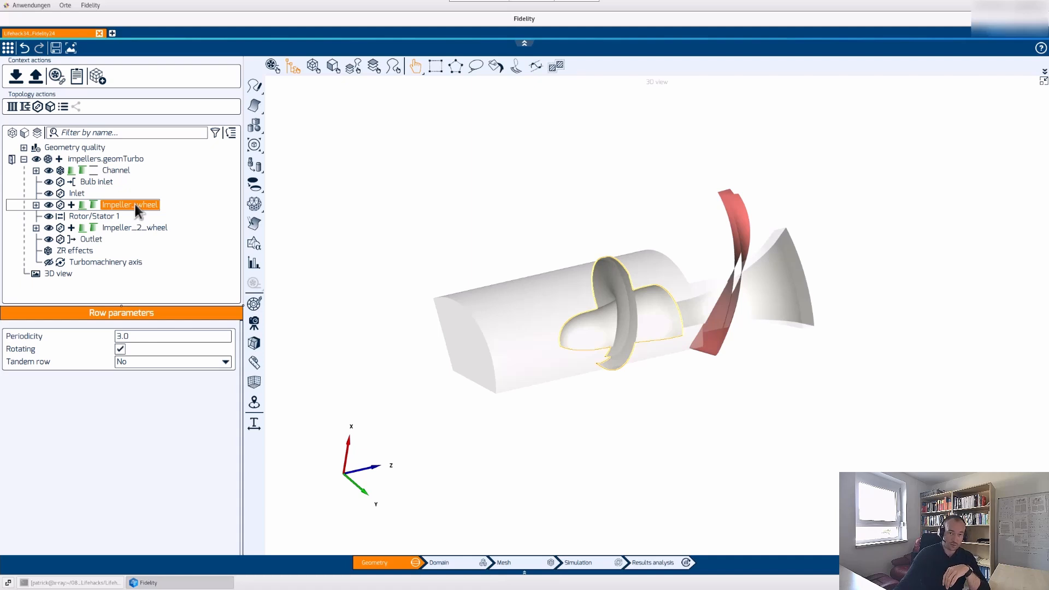
{"action": "right_click", "coordinate": [146, 205]}
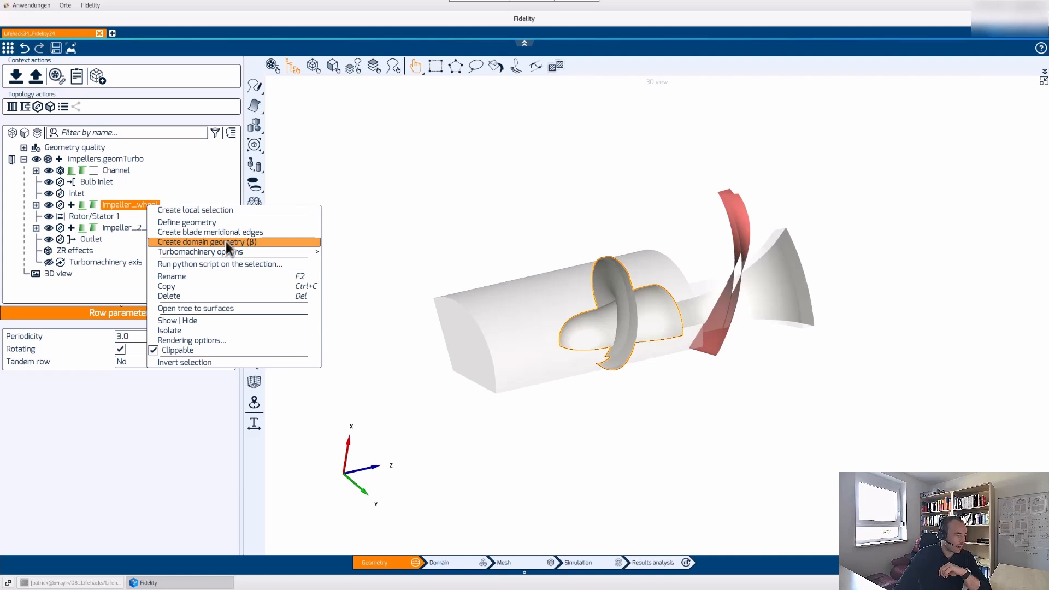
{"action": "mouse_move", "coordinate": [227, 252]}
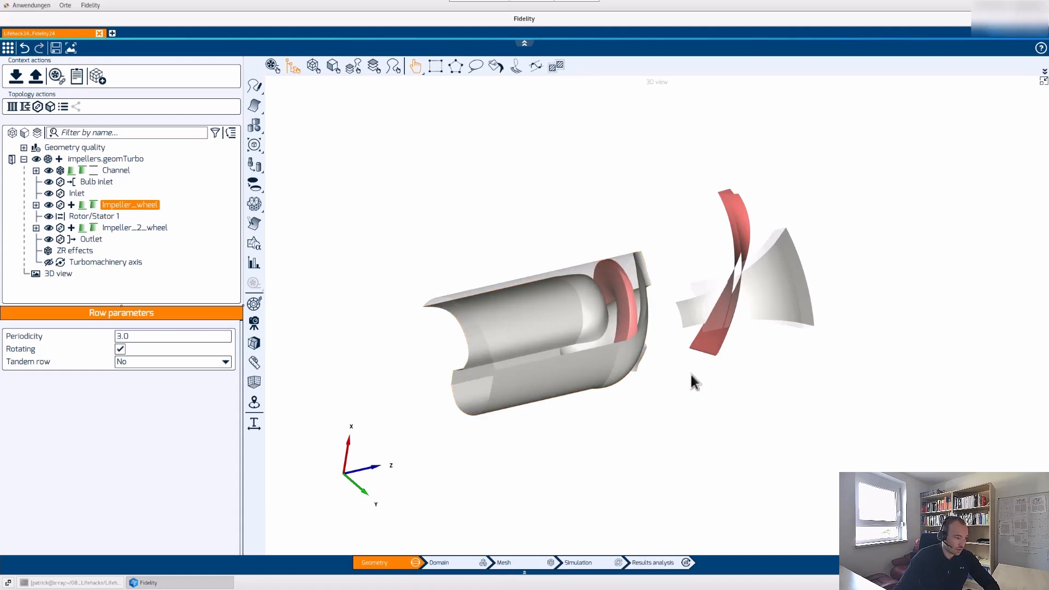
Unload the impellers.geomTurbo geometry and show its whole mesh setup in the meshing environment's 3D view
{"action": "left_click_drag", "start_coordinate": [691, 374], "coordinate": [734, 376]}
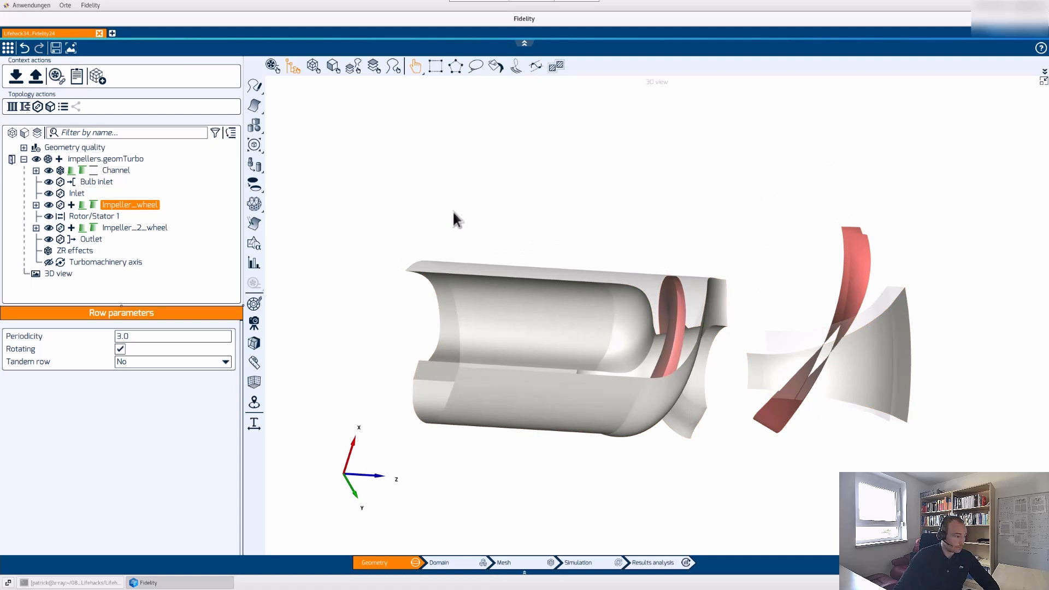
{"action": "left_click_drag", "start_coordinate": [454, 219], "coordinate": [644, 164]}
{"action": "left_click", "coordinate": [660, 215]}
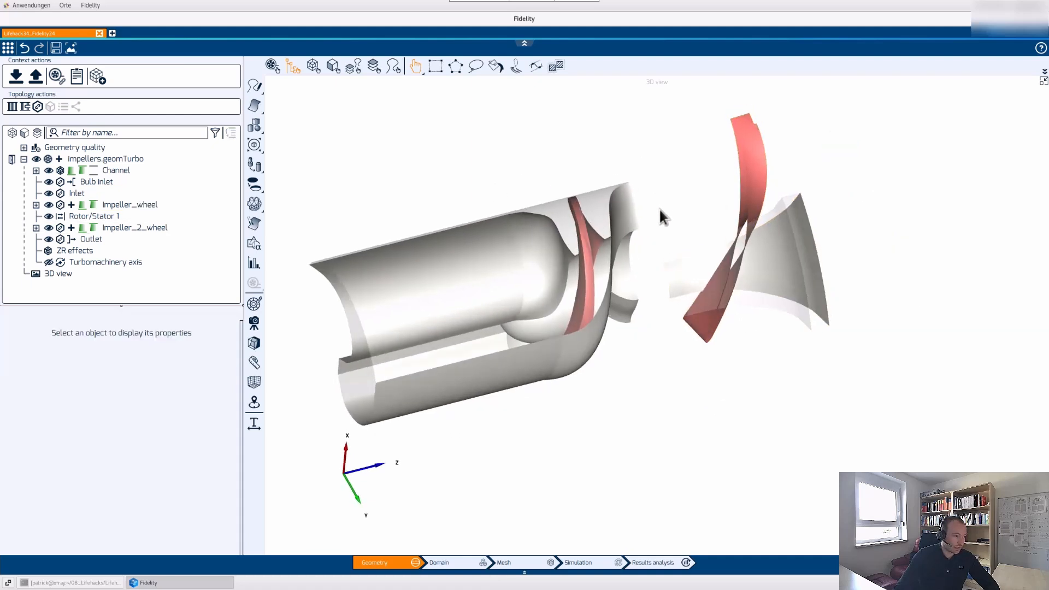
{"action": "middle_click_drag", "start_coordinate": [660, 209], "coordinate": [684, 218]}
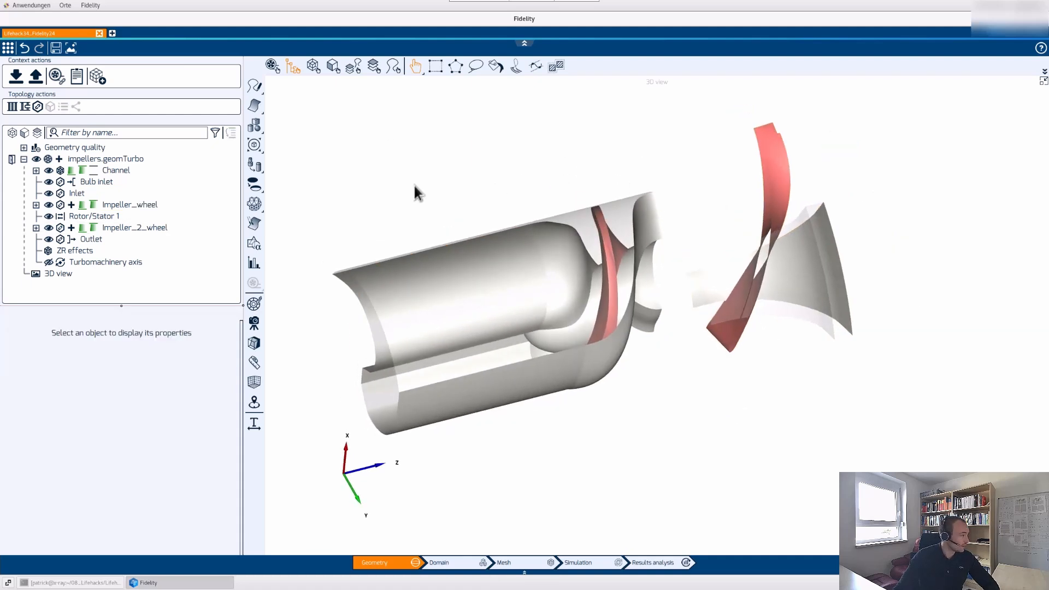
{"action": "left_click", "coordinate": [11, 159]}
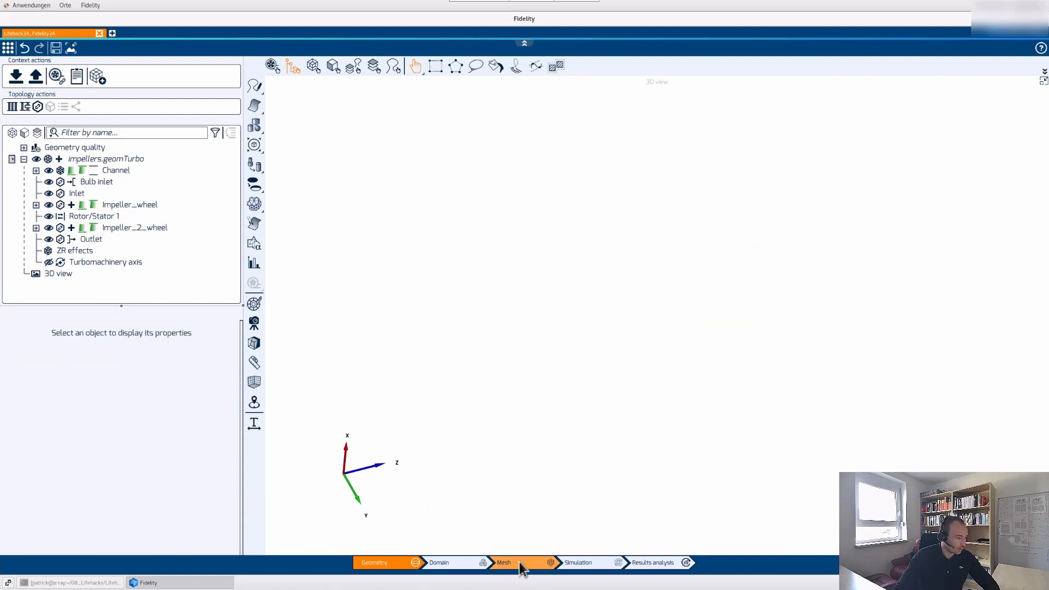
{"action": "left_click", "coordinate": [520, 565]}
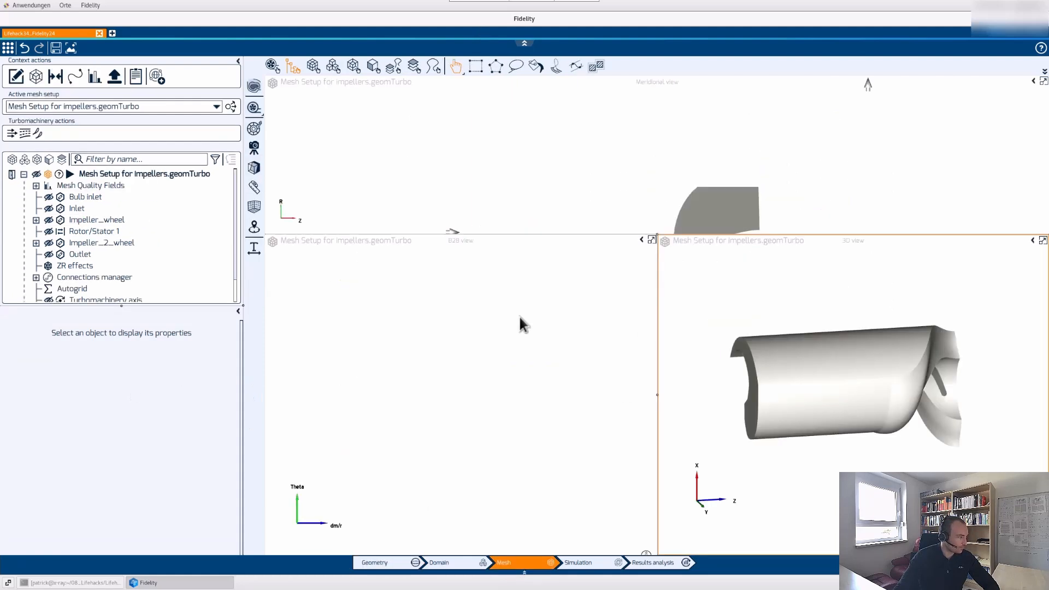
{"action": "left_click", "coordinate": [36, 174]}
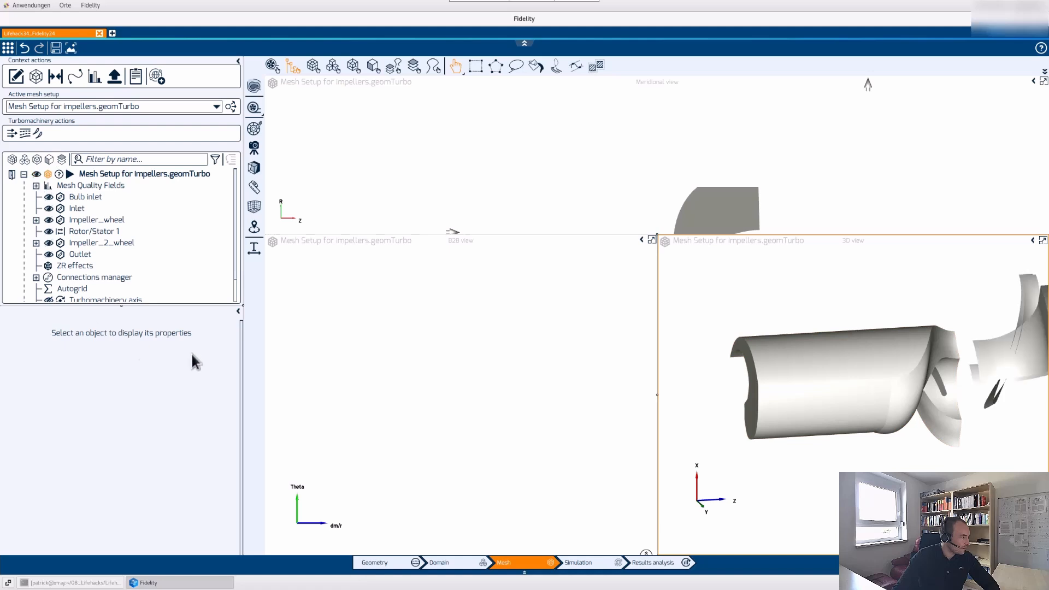
Set the Impeller_wheel row type to Inducer and apply the meshing wizard to that row
{"action": "left_click_drag", "start_coordinate": [197, 318], "coordinate": [188, 377]}
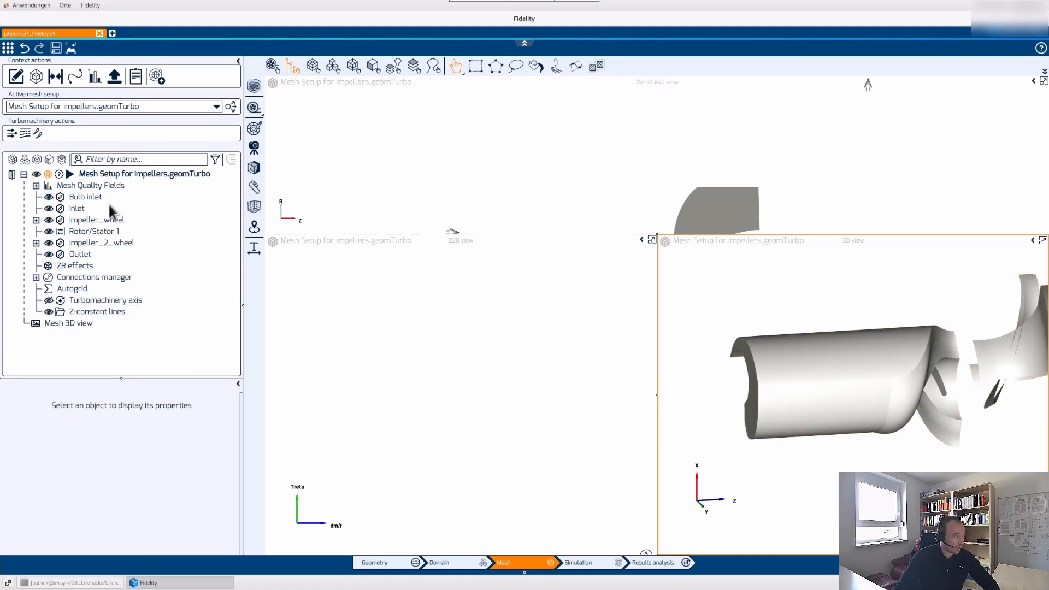
{"action": "left_click", "coordinate": [93, 220]}
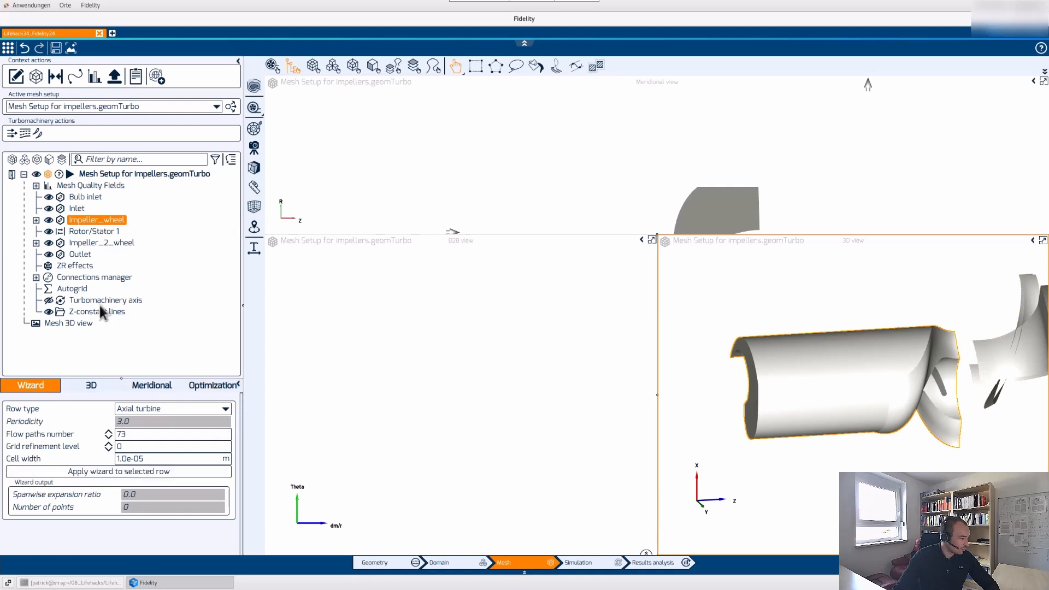
{"action": "left_click", "coordinate": [157, 411]}
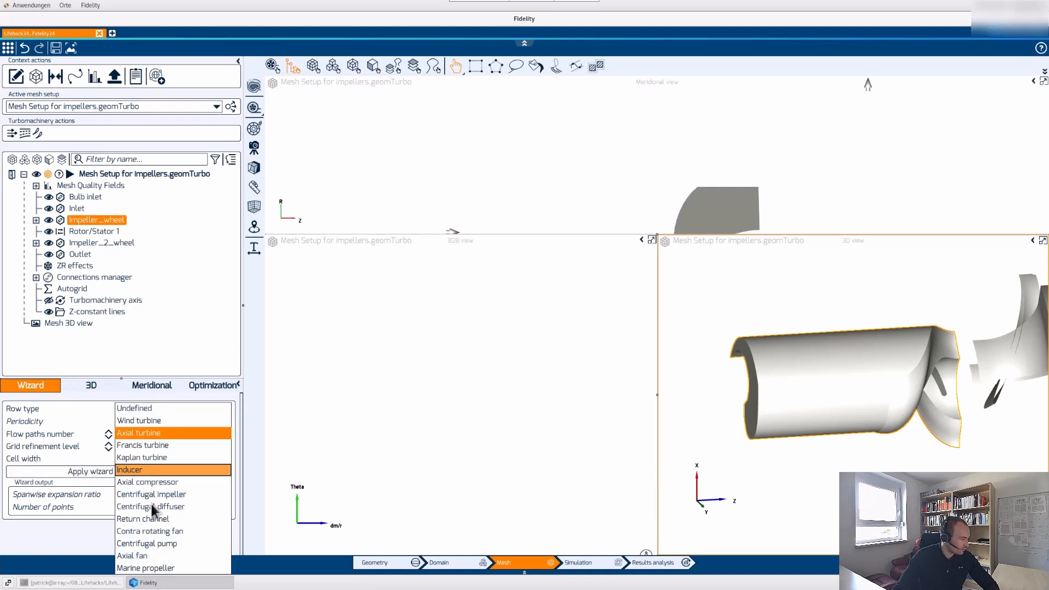
{"action": "left_click", "coordinate": [145, 471]}
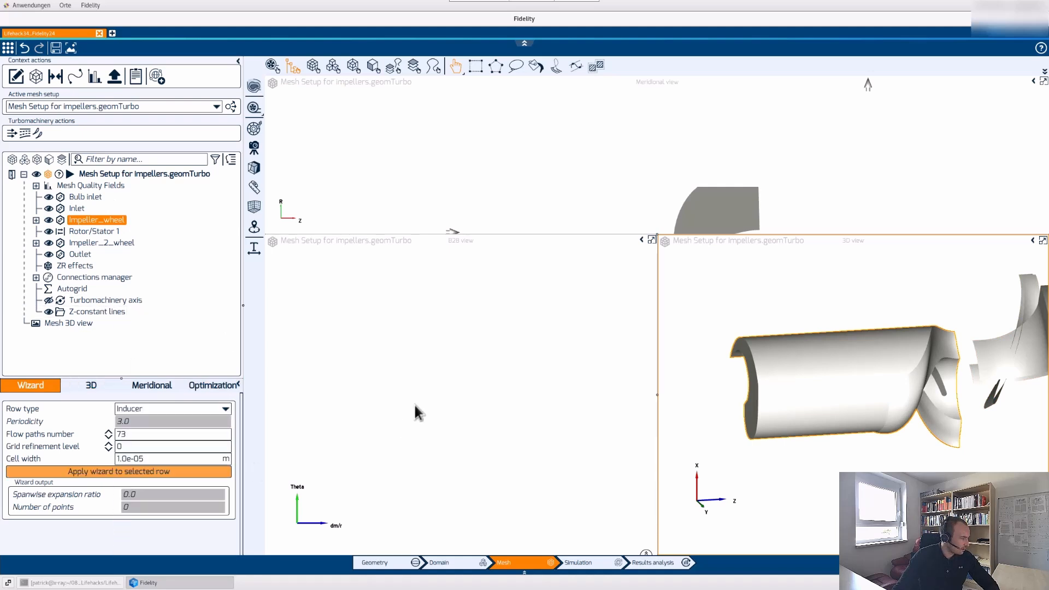
{"action": "left_click", "coordinate": [117, 470]}
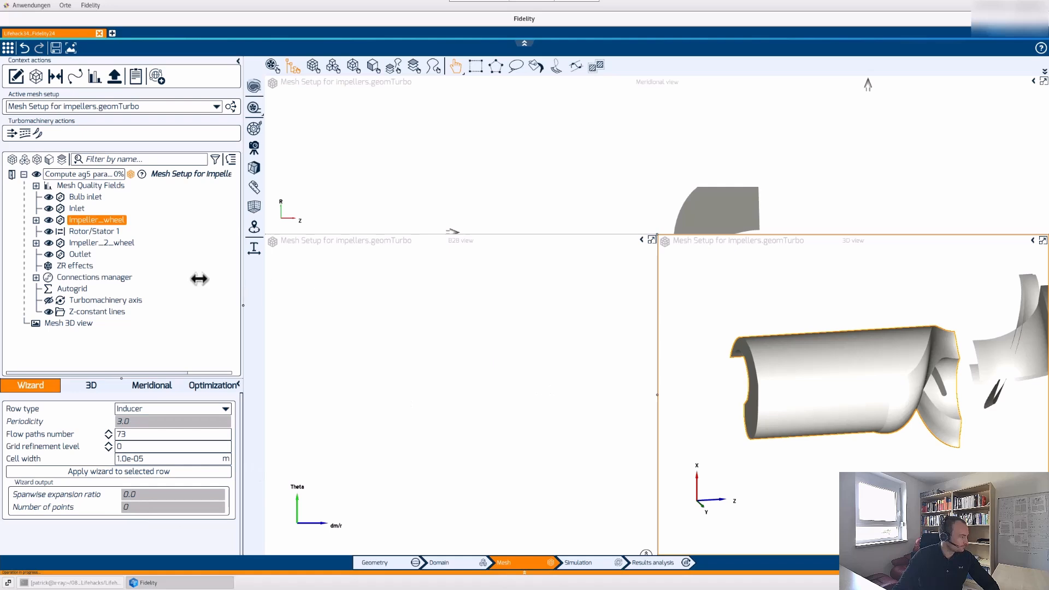
Set the Impeller_2_wheel row type to Centrifugal pump and apply the meshing wizard to that row
{"action": "left_click", "coordinate": [78, 244]}
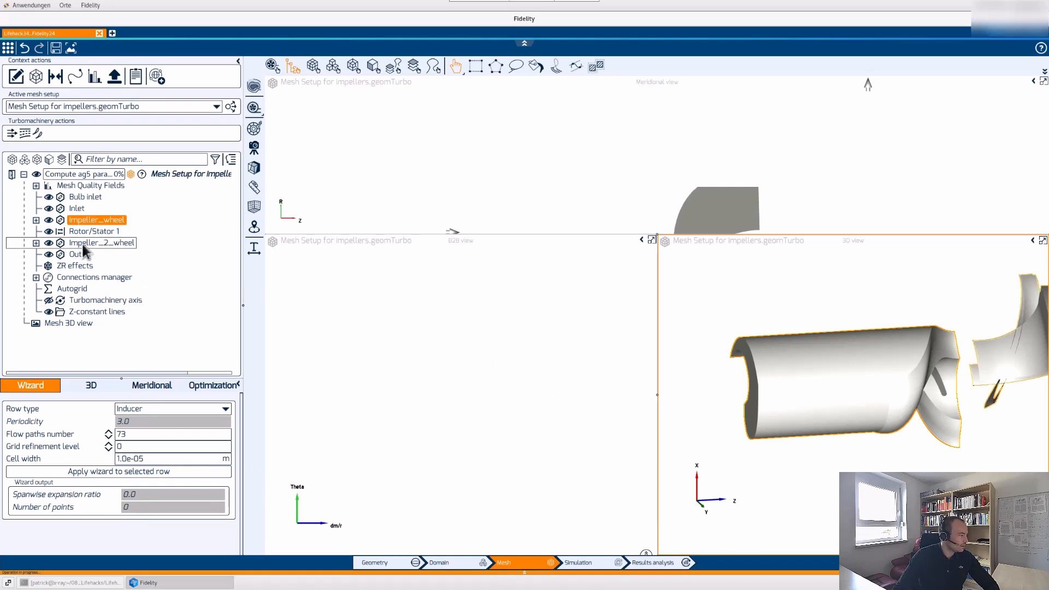
{"action": "left_click", "coordinate": [150, 411]}
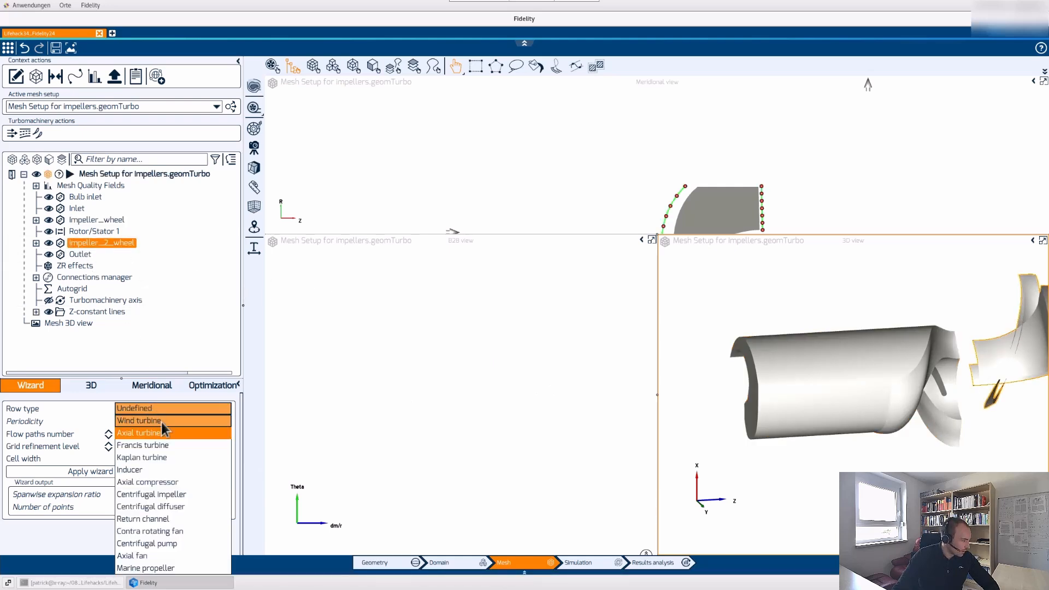
{"action": "left_click", "coordinate": [151, 544]}
{"action": "left_click", "coordinate": [110, 472]}
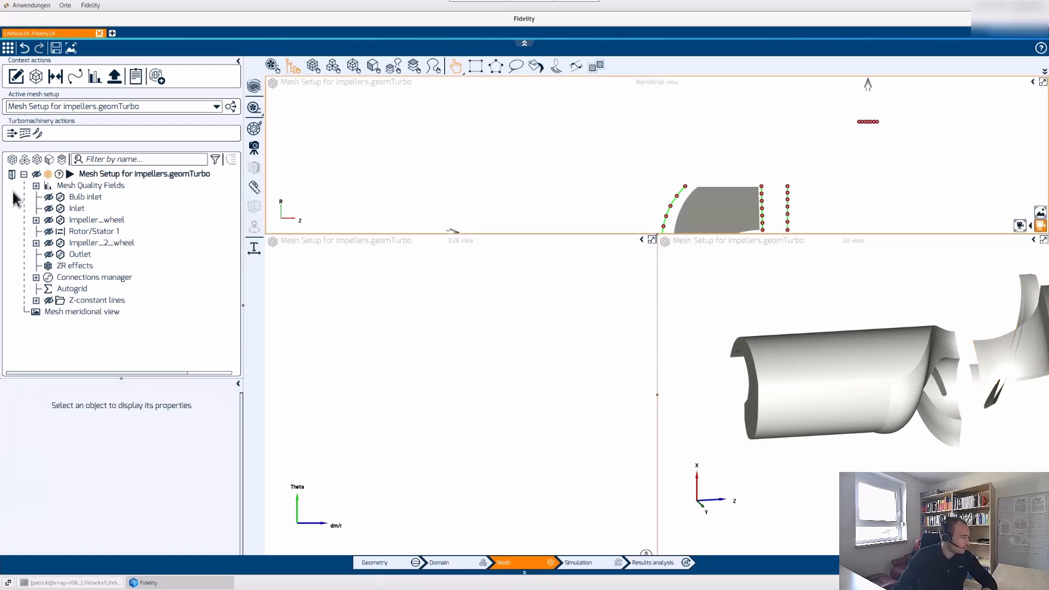
Show the whole mesh setup in an enlarged meridional view and inspect the flow paths through both impellers
{"action": "left_click", "coordinate": [37, 175]}
{"action": "double_click", "coordinate": [675, 146]}
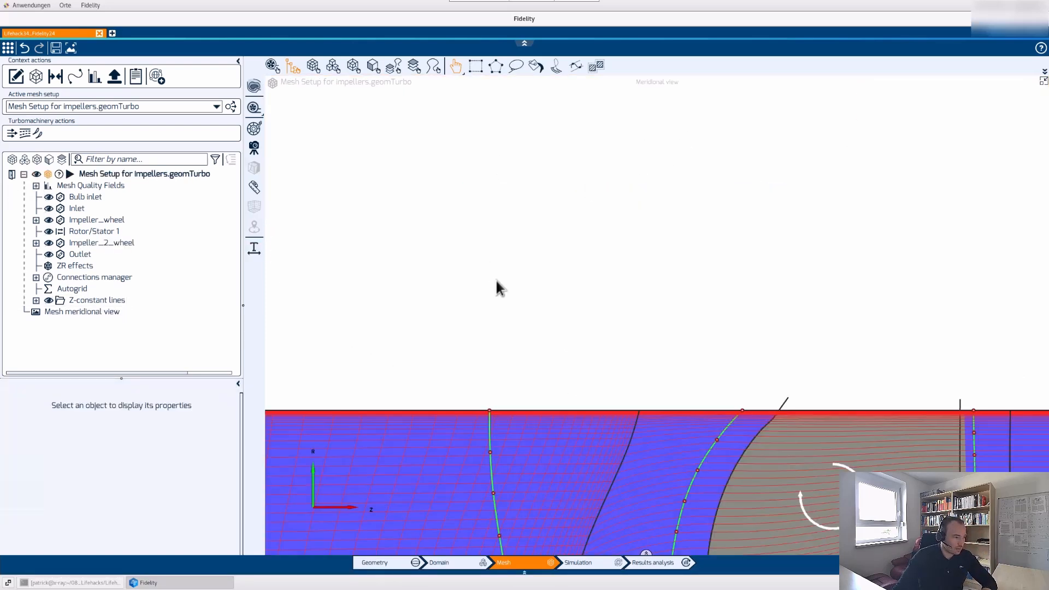
{"action": "scroll", "coordinate": [746, 251], "scroll_direction": "down", "scroll_amount": 4}
{"action": "middle_click_drag", "start_coordinate": [801, 244], "coordinate": [632, 218]}
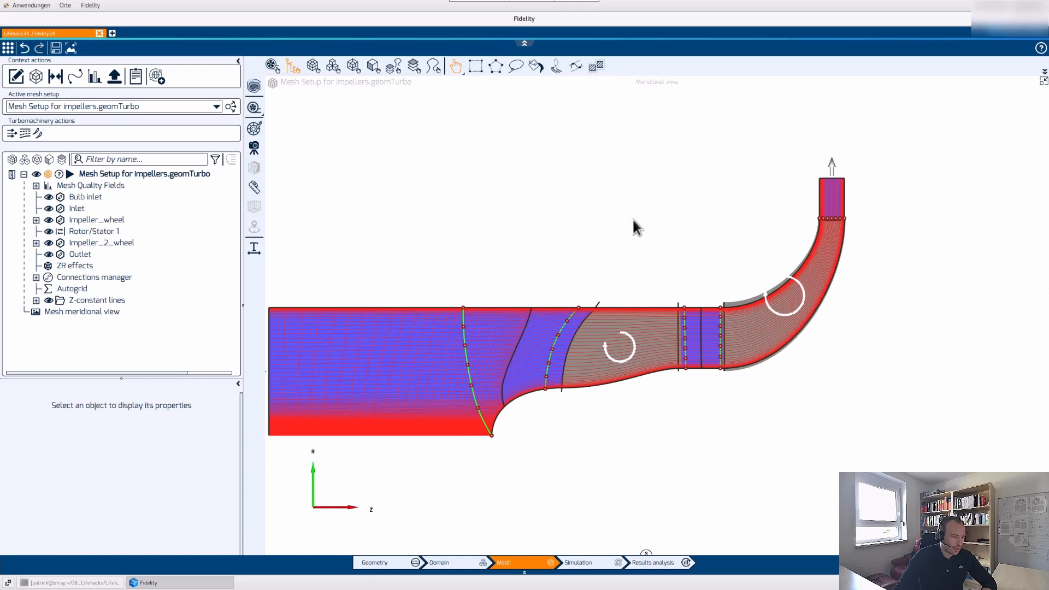
{"action": "double_click", "coordinate": [655, 188]}
Show the mesh setup in an enlarged blade-to-blade view and inspect the mesh around both impellers' blades
{"action": "double_click", "coordinate": [477, 346]}
{"action": "left_click", "coordinate": [36, 174]}
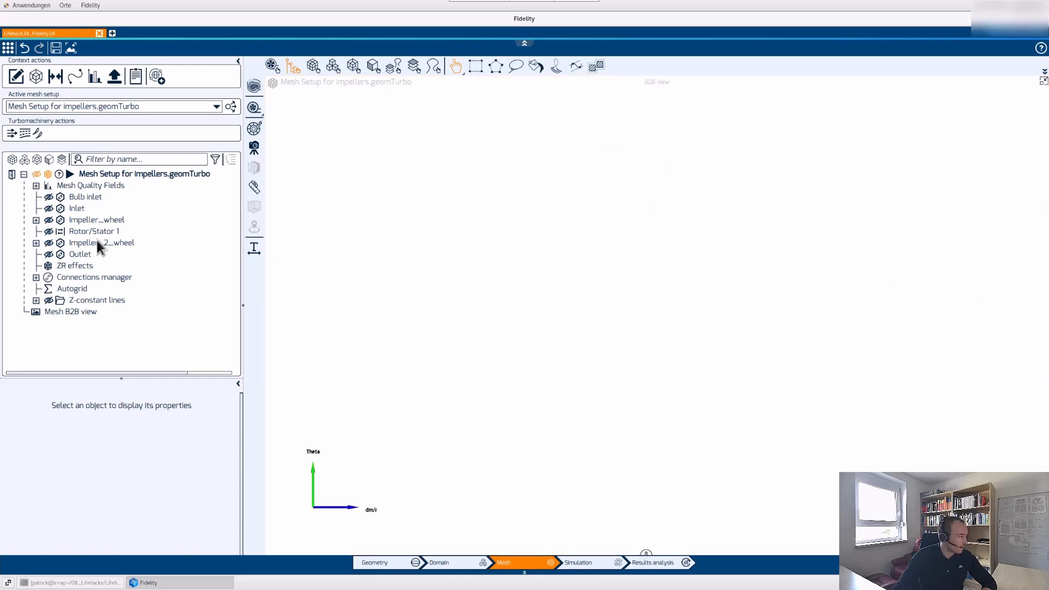
{"action": "scroll", "coordinate": [654, 277], "scroll_direction": "down", "scroll_amount": 3}
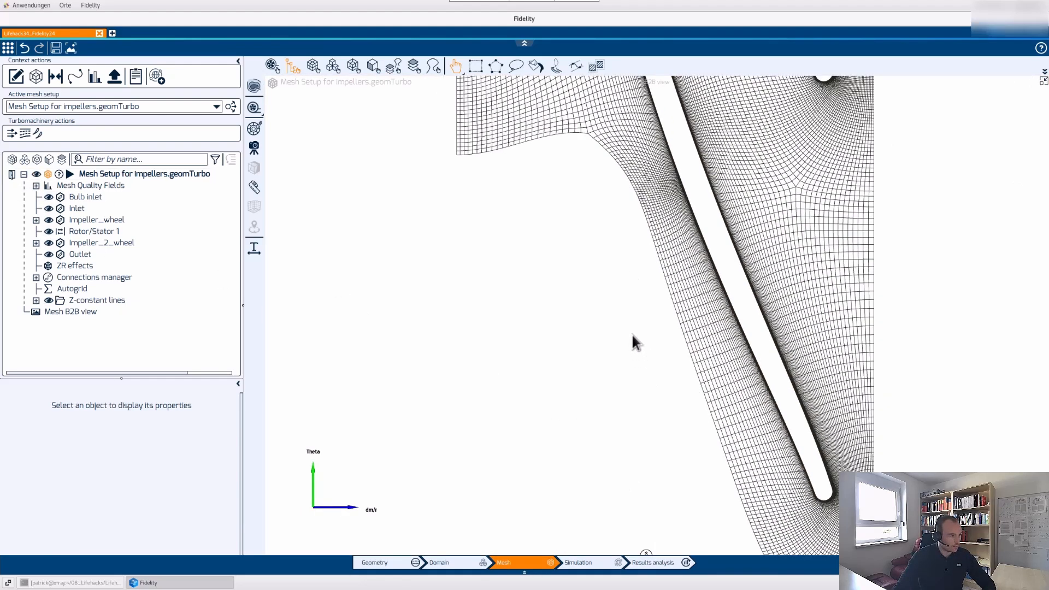
{"action": "scroll", "coordinate": [841, 305], "scroll_direction": "down", "scroll_amount": 3}
{"action": "middle_click_drag", "start_coordinate": [841, 305], "coordinate": [796, 368]}
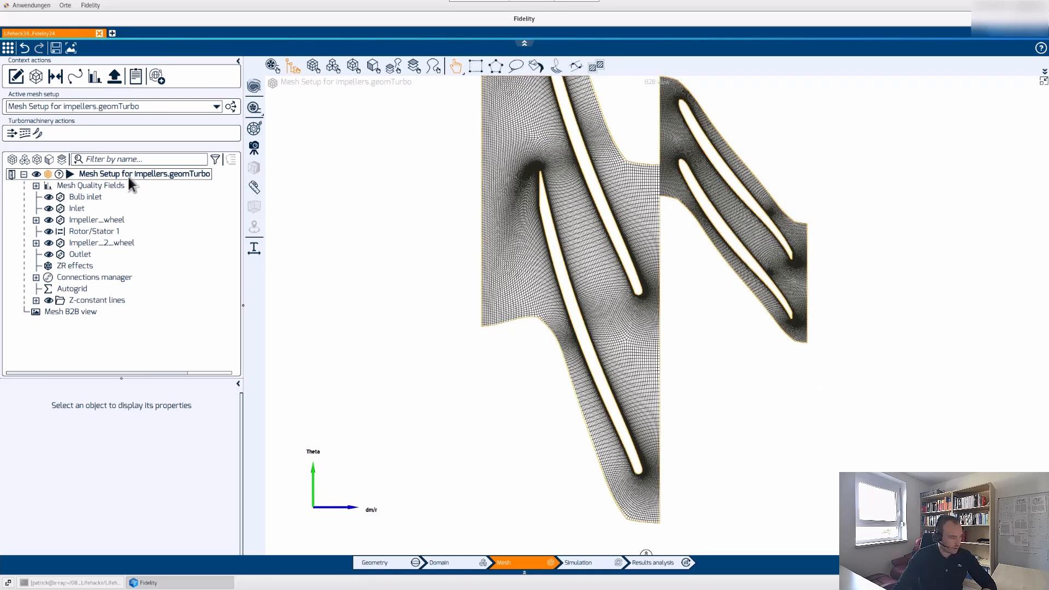
Save the project and start generating the mesh for the impellers.geomTurbo setup
{"action": "key", "text": "ctrl+s"}
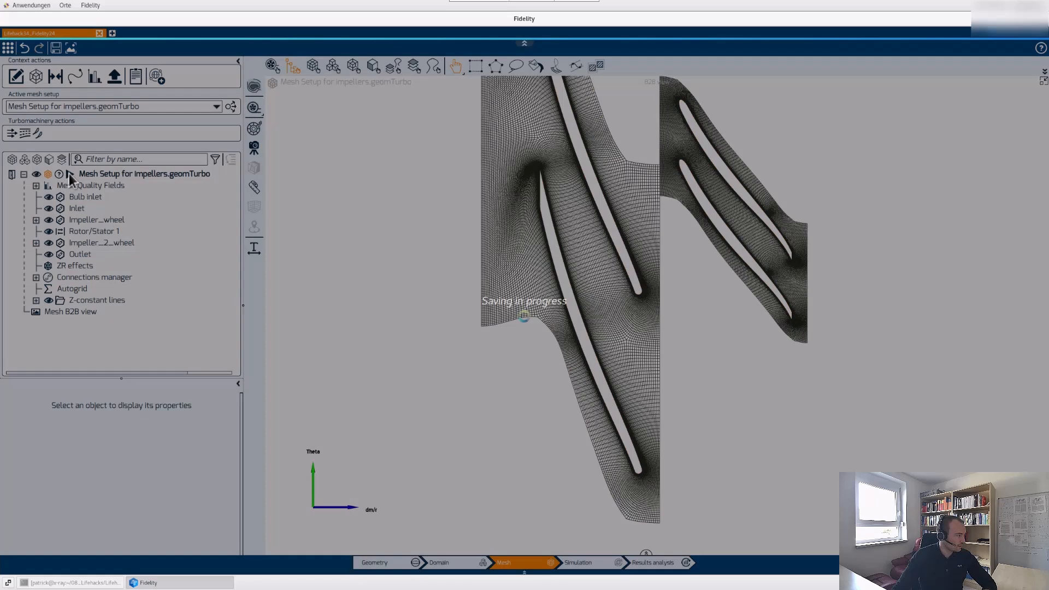
{"action": "left_click", "coordinate": [69, 173]}
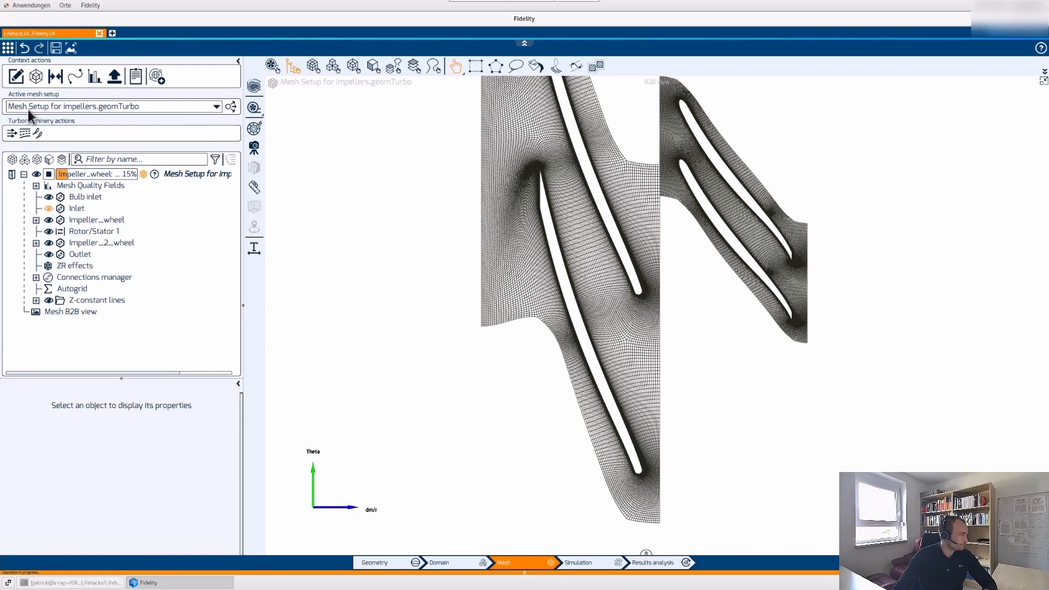
Create a new Hexpress mesh setup and add the Domain of Impeller_wheel to it
{"action": "left_click", "coordinate": [16, 77]}
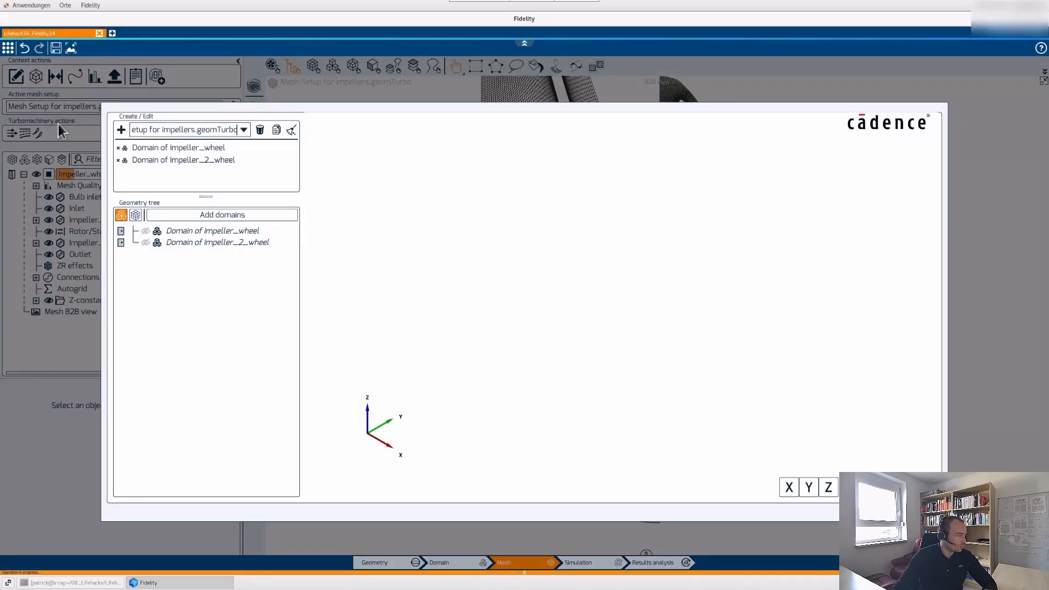
{"action": "left_click", "coordinate": [121, 131]}
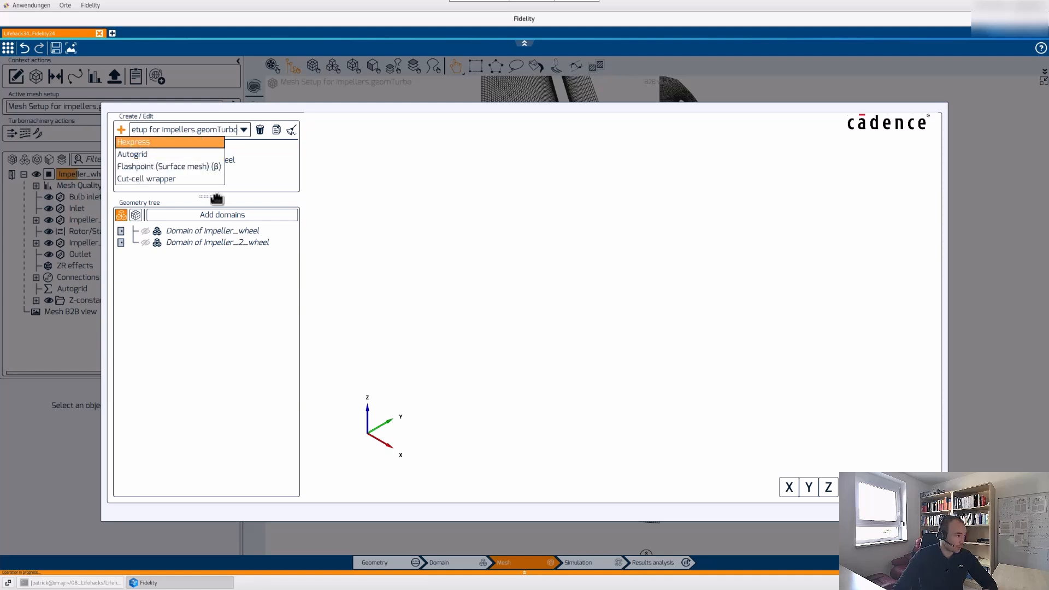
{"action": "left_click", "coordinate": [164, 142]}
{"action": "left_click", "coordinate": [211, 234]}
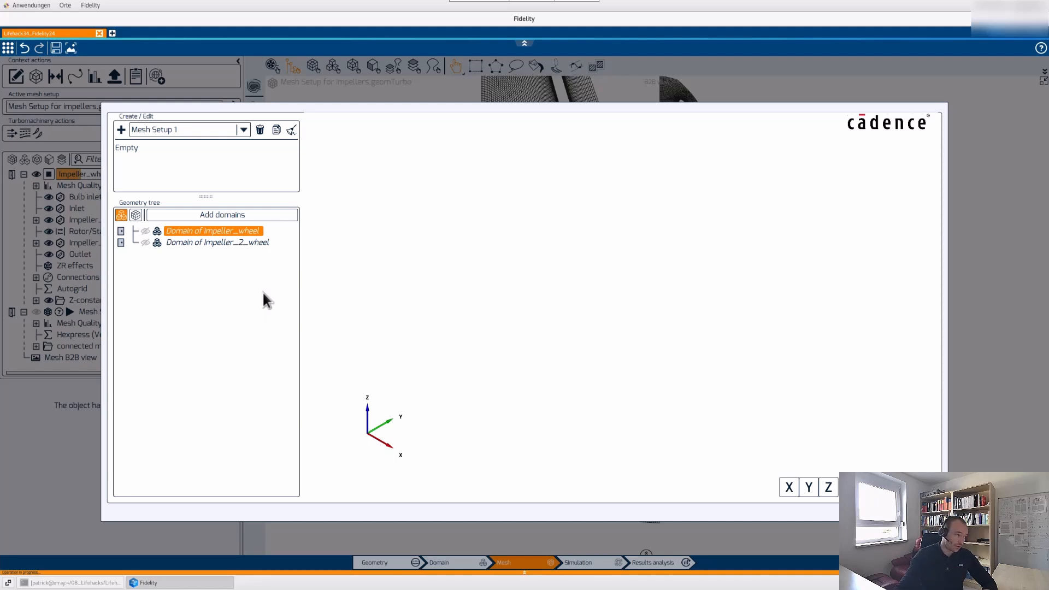
{"action": "left_click", "coordinate": [209, 217]}
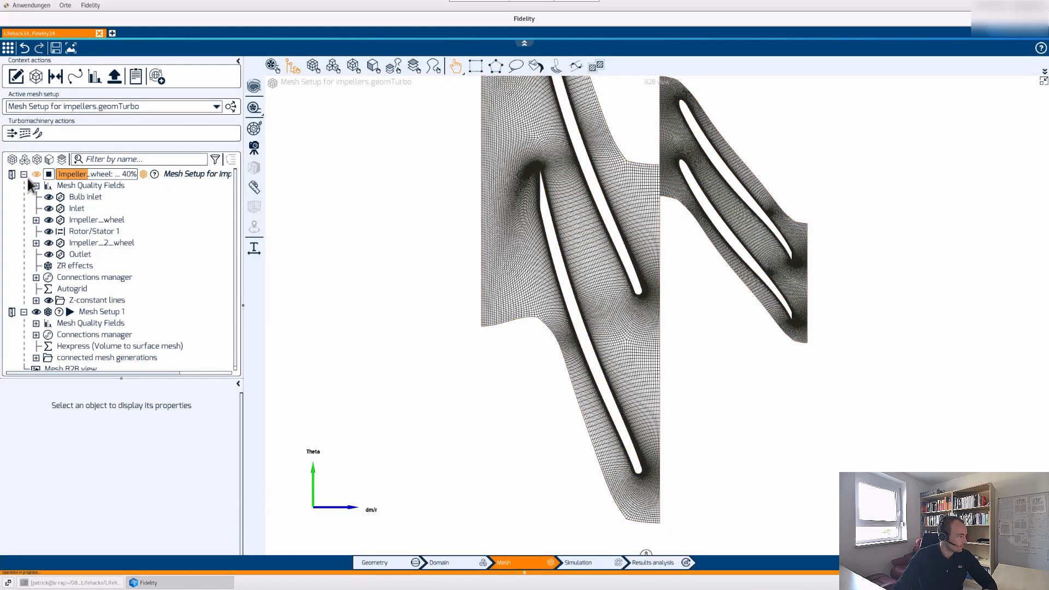
Show the mesh in an enlarged 3D view and inspect the Impeller_wheel domain of Mesh Setup 1
{"action": "left_click", "coordinate": [24, 175]}
{"action": "double_click", "coordinate": [439, 189]}
{"action": "double_click", "coordinate": [865, 290]}
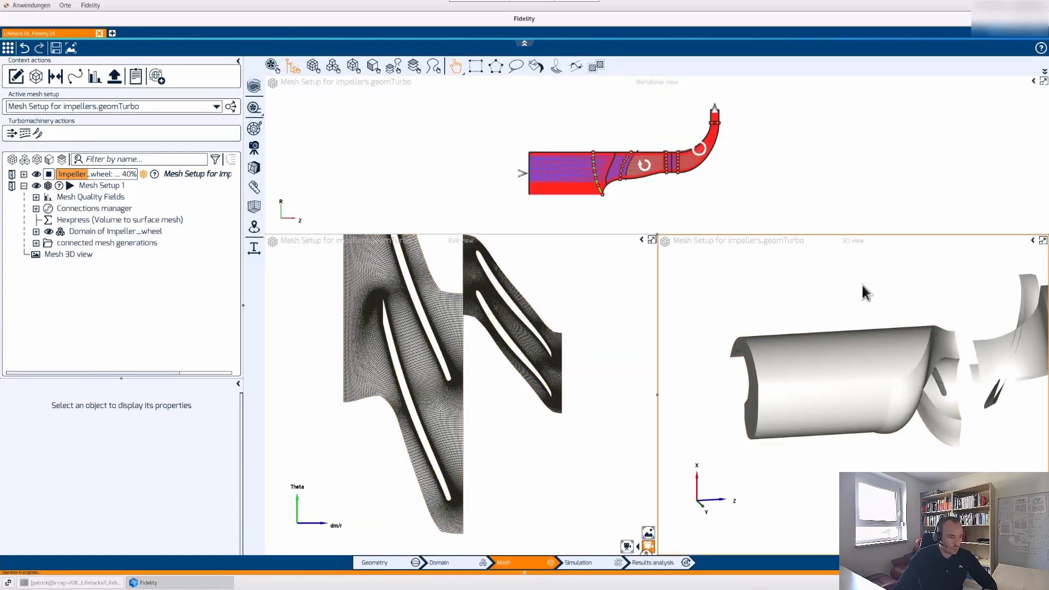
{"action": "middle_click_drag", "start_coordinate": [835, 313], "coordinate": [810, 363]}
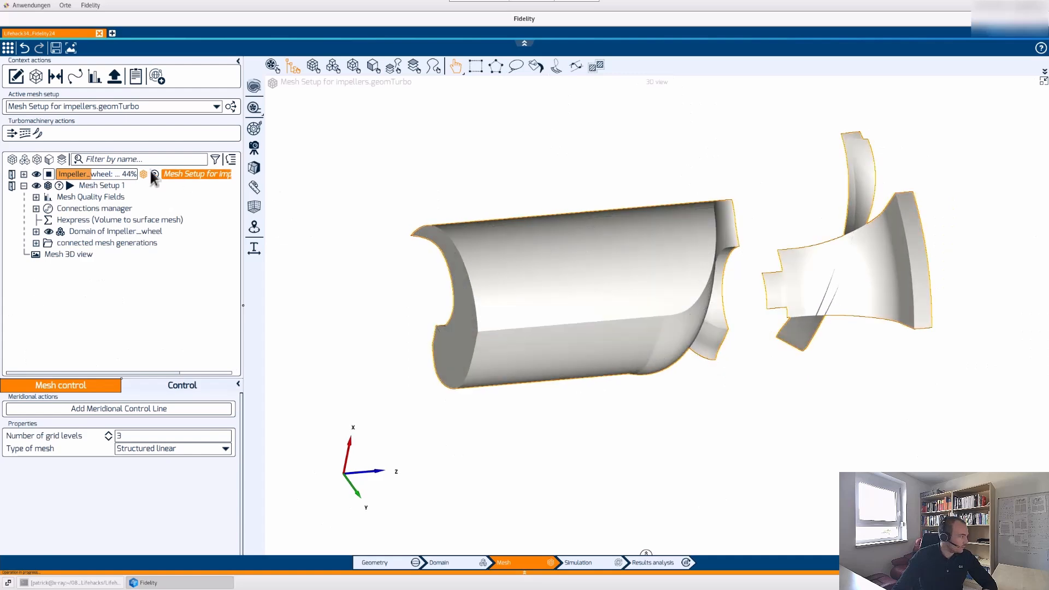
{"action": "left_click", "coordinate": [425, 257]}
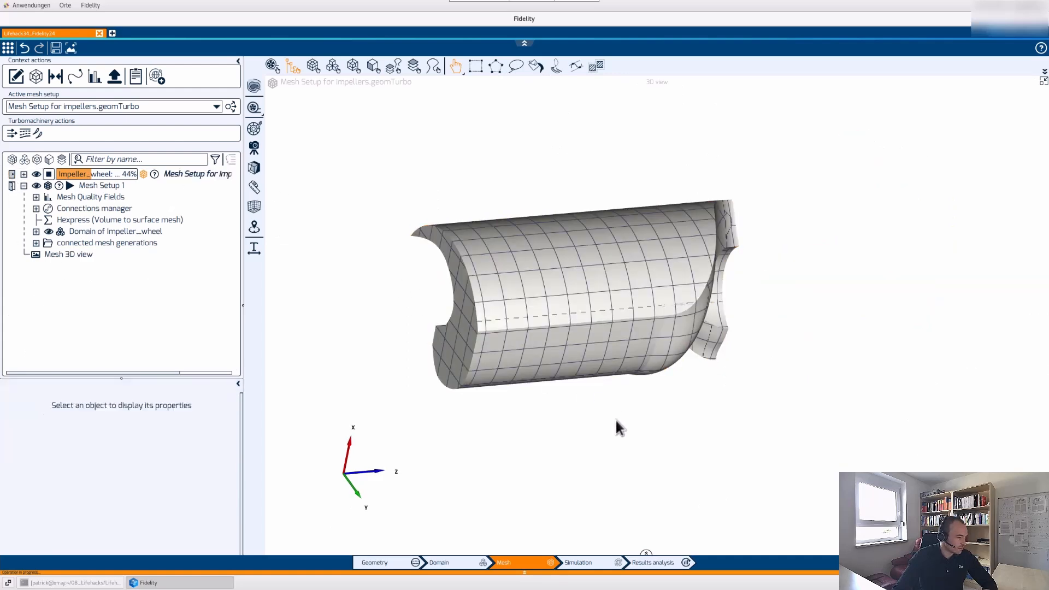
{"action": "middle_click_drag", "start_coordinate": [616, 420], "coordinate": [683, 442]}
{"action": "middle_click_drag", "start_coordinate": [584, 297], "coordinate": [713, 304]}
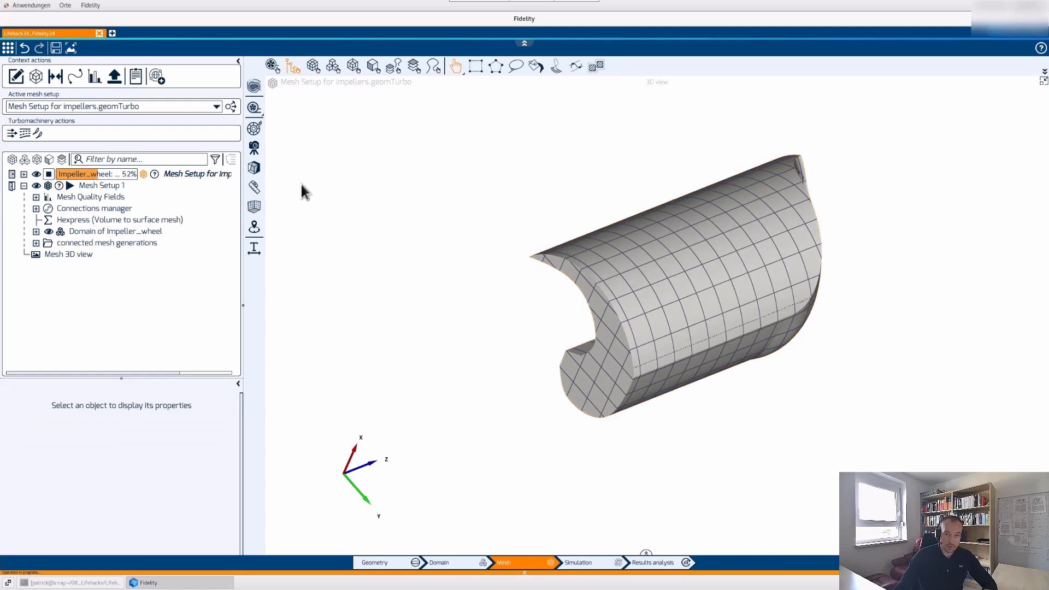
{"action": "middle_click_drag", "start_coordinate": [532, 149], "coordinate": [512, 145]}
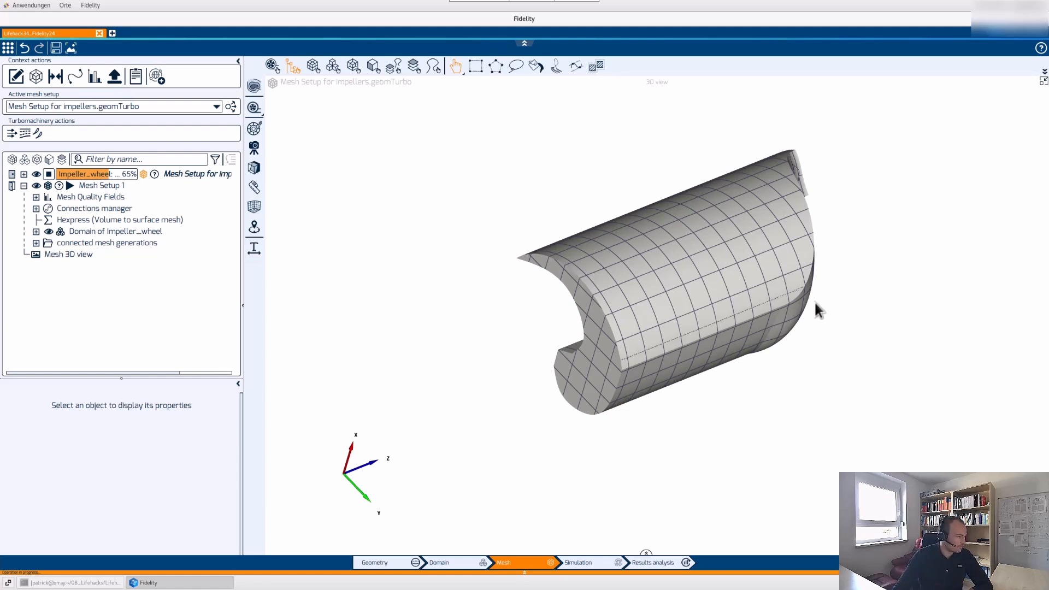
Hide the periodic, inlet, outlet and shroud surfaces of Mesh Setup 1's Impeller_wheel and inspect its hub and blade
{"action": "left_click", "coordinate": [35, 231]}
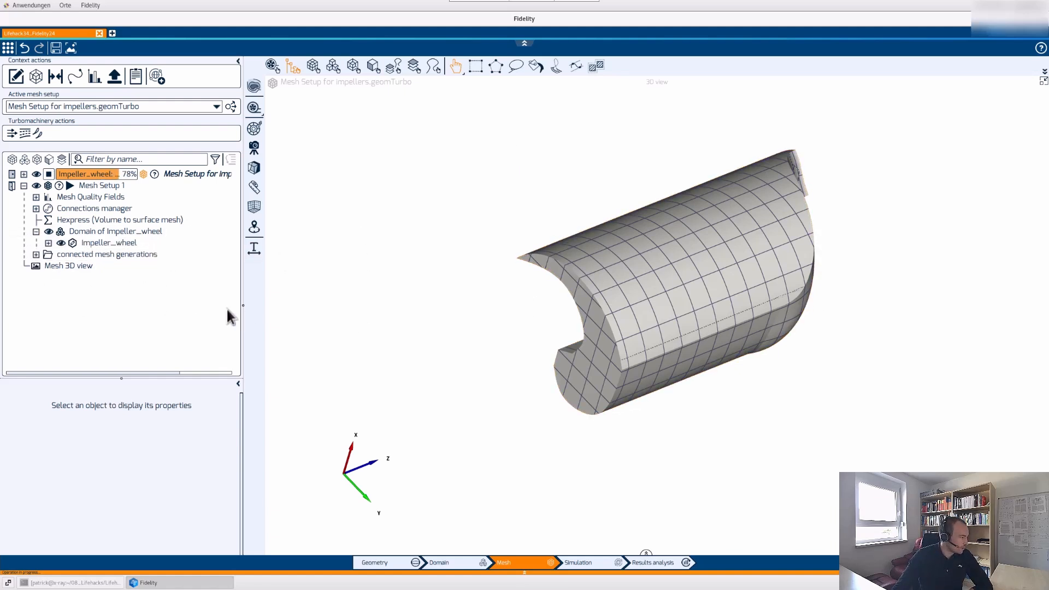
{"action": "left_click", "coordinate": [49, 243]}
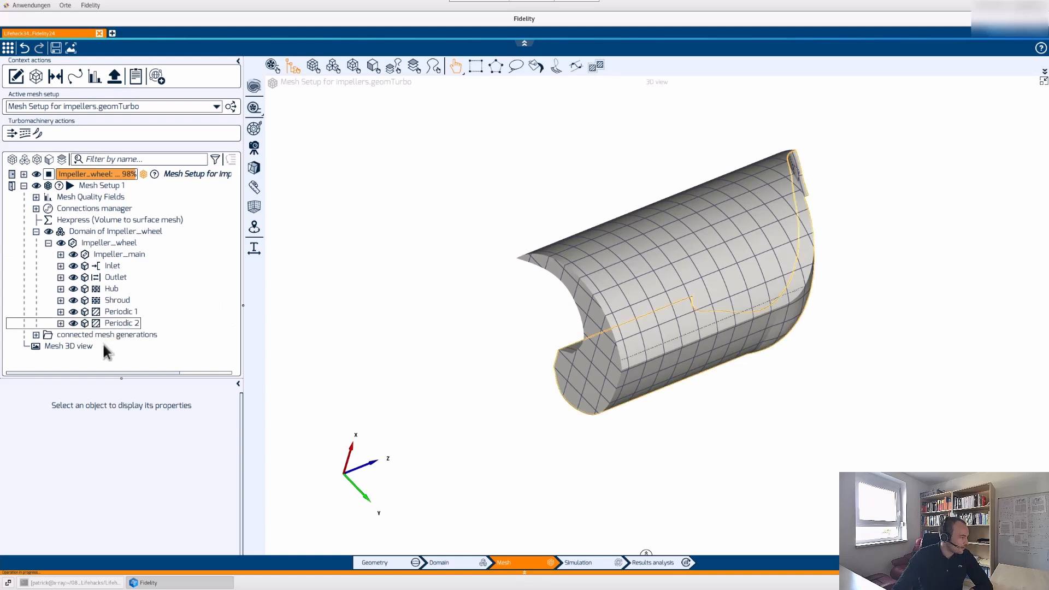
{"action": "left_click", "coordinate": [73, 323]}
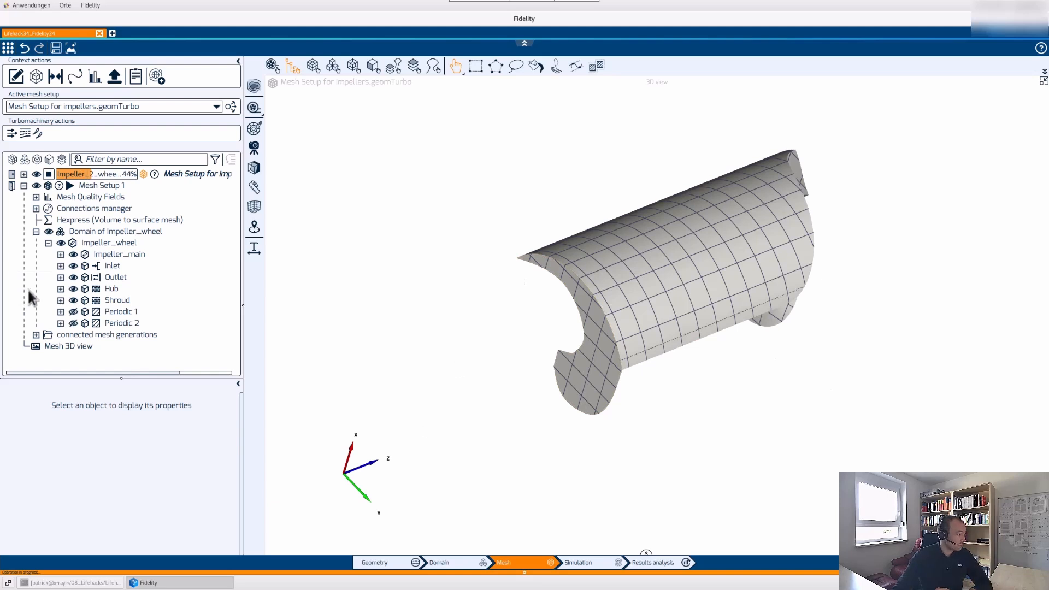
{"action": "left_click", "coordinate": [73, 265]}
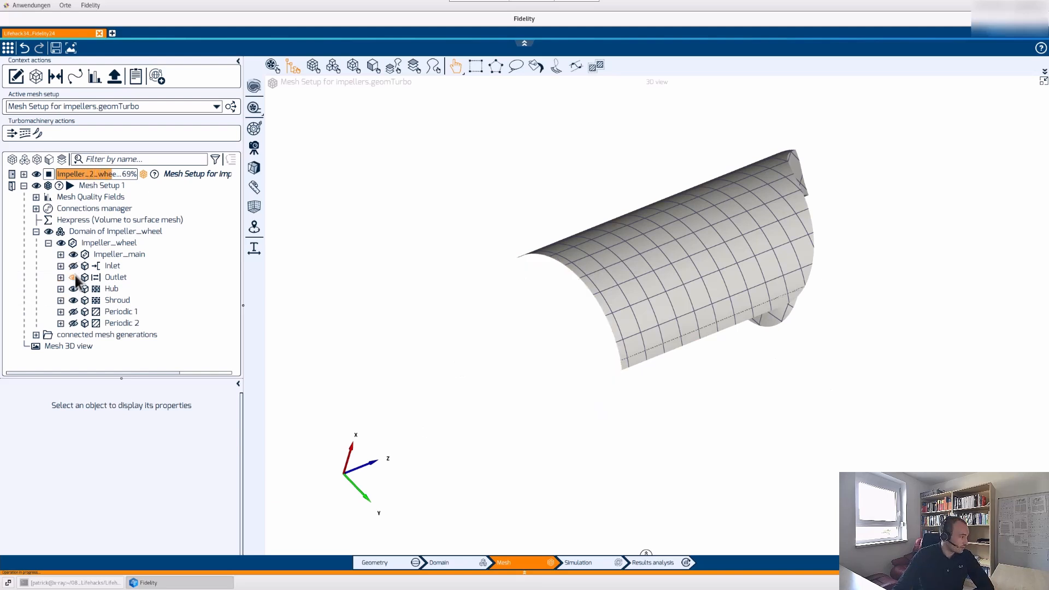
{"action": "left_click", "coordinate": [74, 277]}
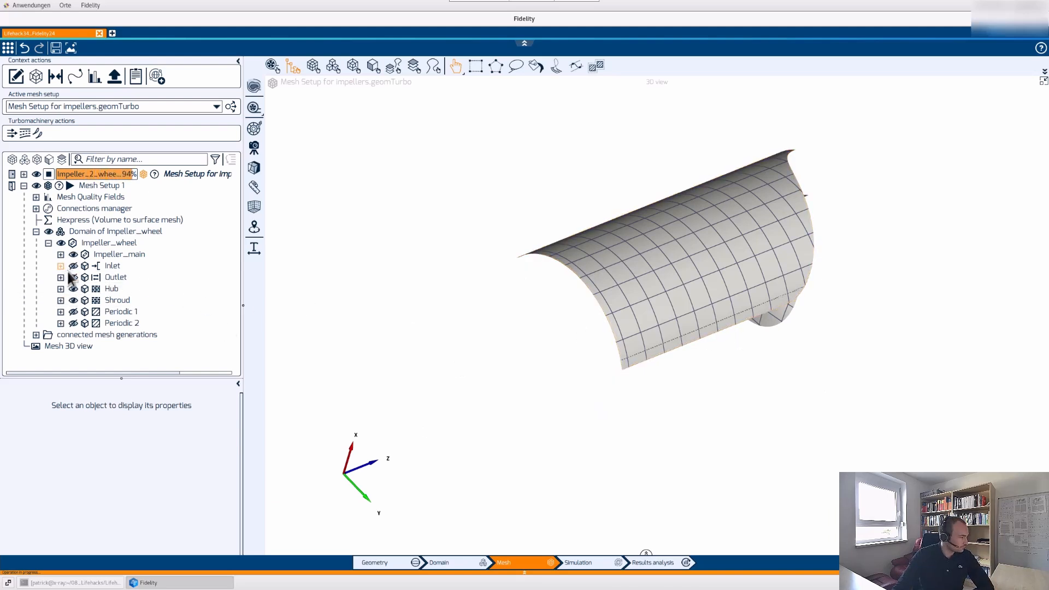
{"action": "left_click", "coordinate": [73, 300]}
{"action": "left_click_drag", "start_coordinate": [841, 306], "coordinate": [800, 259]}
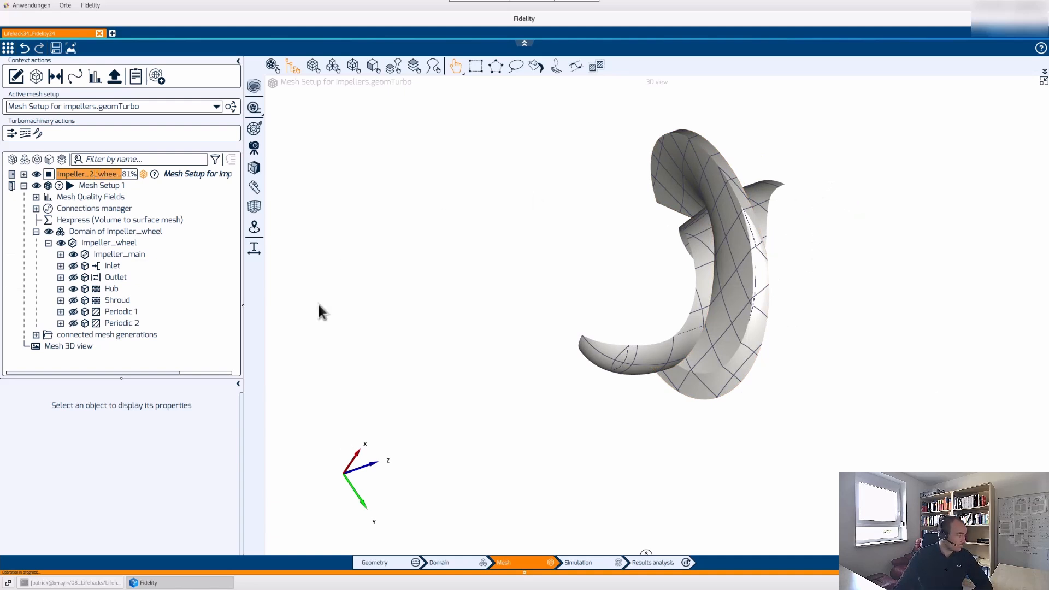
Set the Hexpress tool of Mesh Setup 1 to Surface to volume mesh and save the project
{"action": "left_click", "coordinate": [102, 218]}
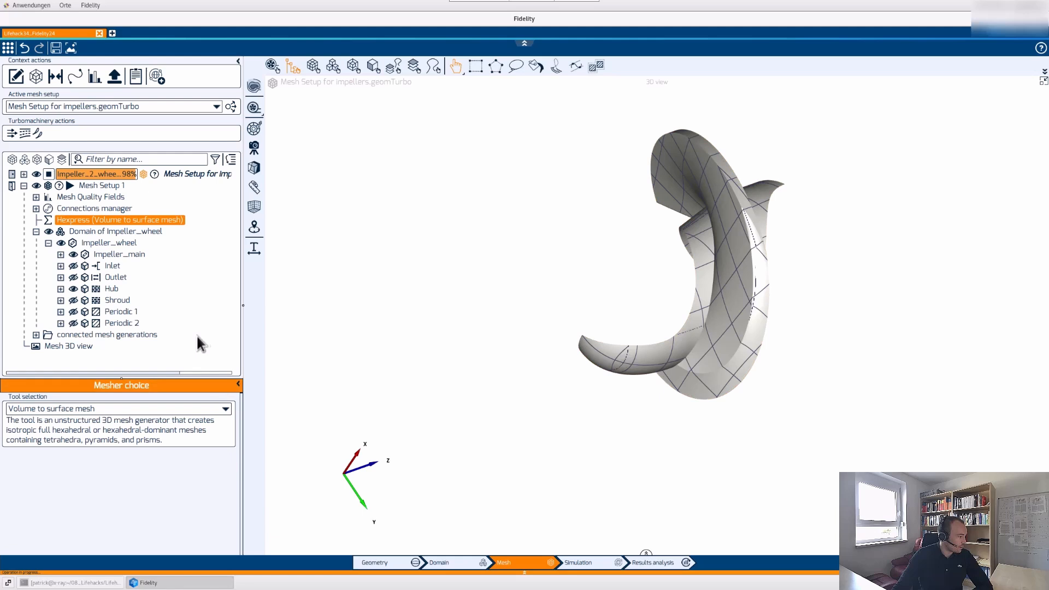
{"action": "left_click", "coordinate": [58, 409]}
{"action": "left_click", "coordinate": [36, 432]}
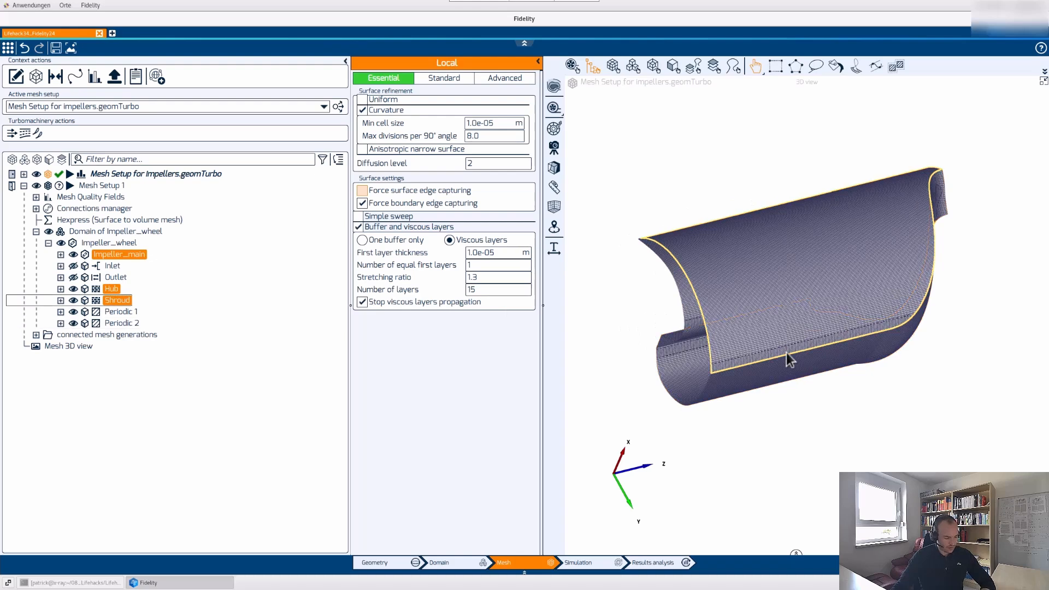
{"action": "key", "text": "ctrl+s"}
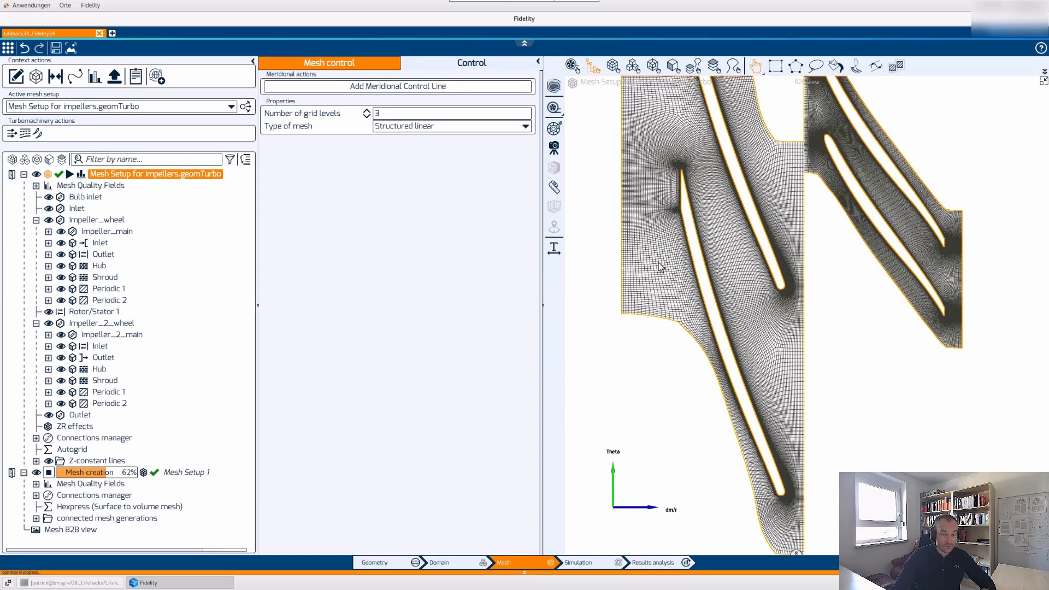
Examine the impellers.geomTurbo mesh around both impellers' blades in an enlarged blade-to-blade view
{"action": "double_click", "coordinate": [594, 169]}
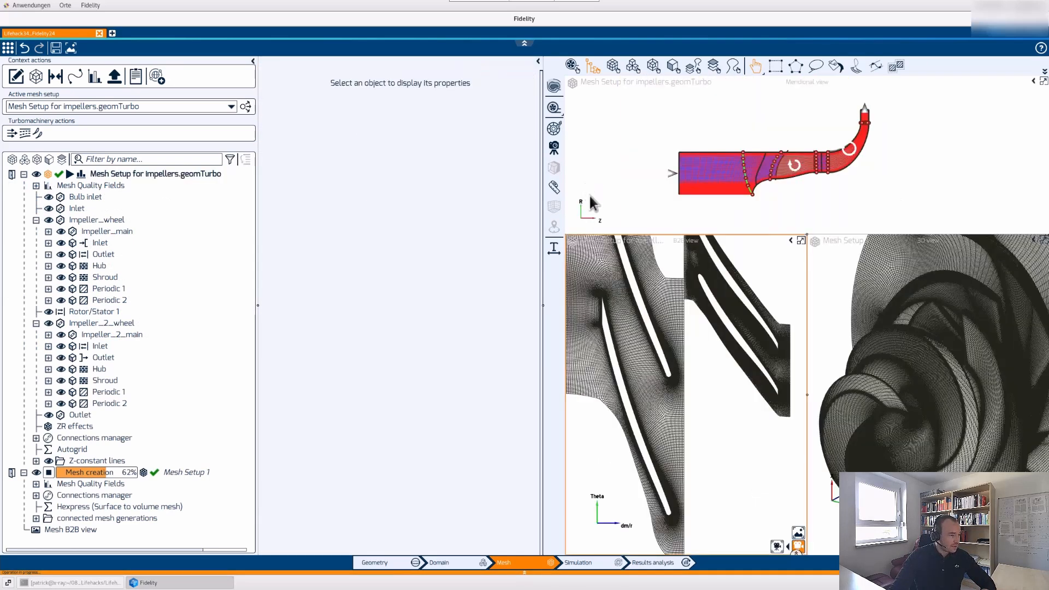
{"action": "double_click", "coordinate": [776, 281]}
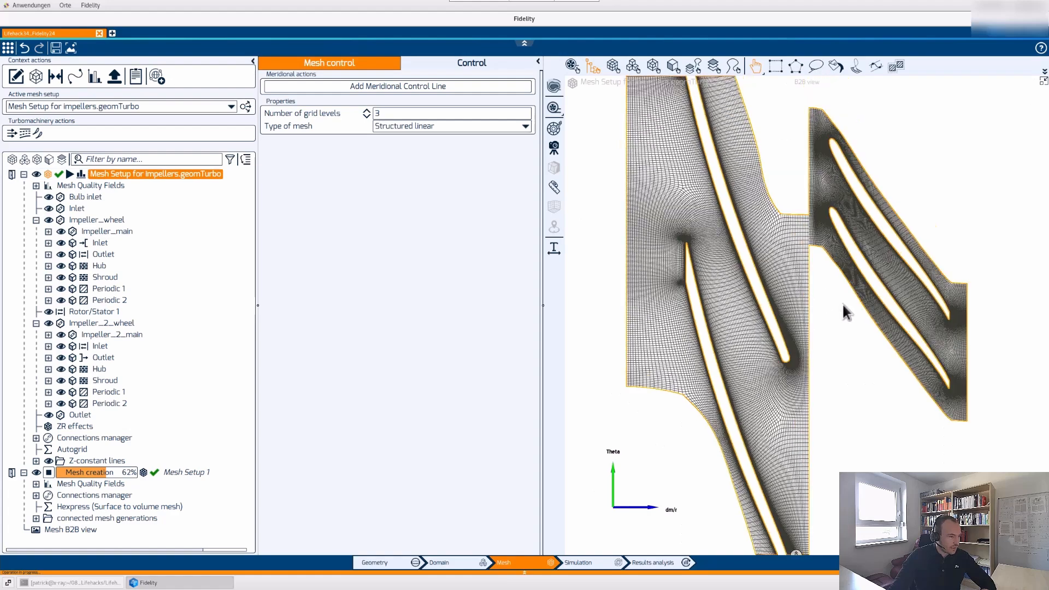
{"action": "scroll", "coordinate": [769, 306], "scroll_direction": "up", "scroll_amount": 3}
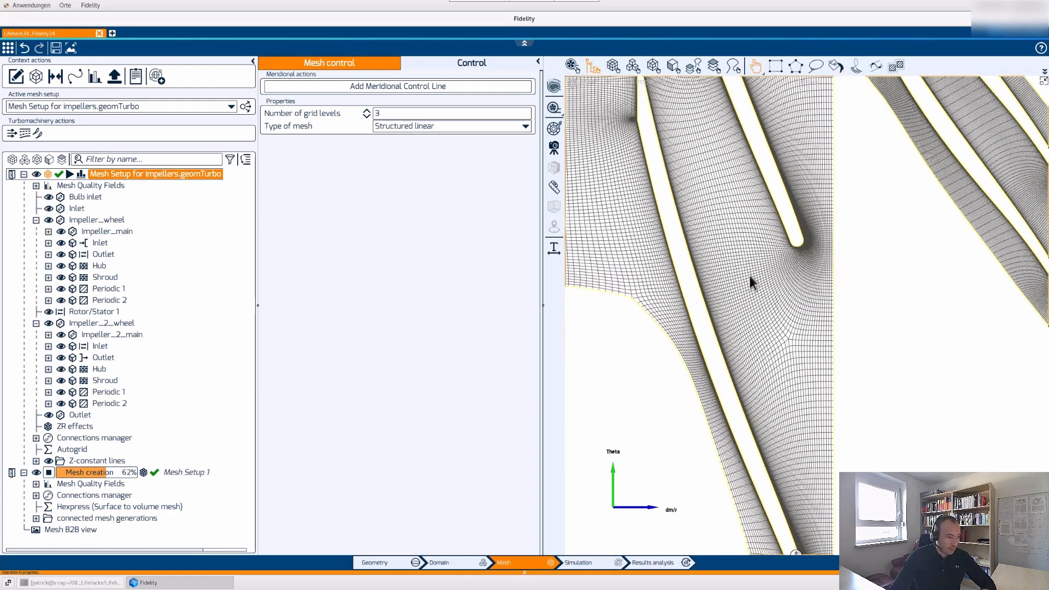
{"action": "scroll", "coordinate": [760, 253], "scroll_direction": "down", "scroll_amount": 3}
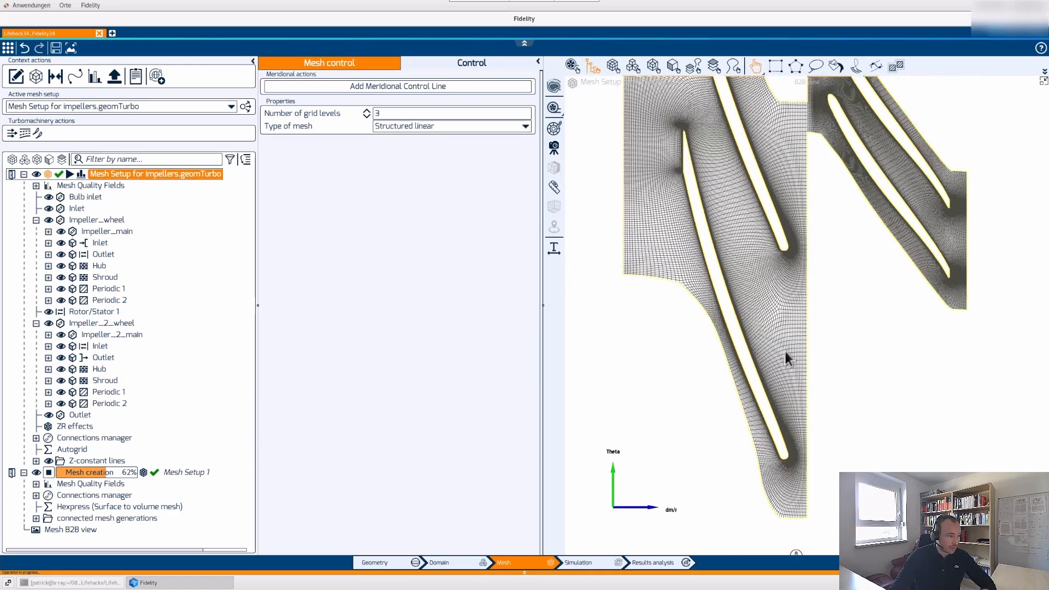
{"action": "middle_click_drag", "start_coordinate": [721, 335], "coordinate": [677, 356]}
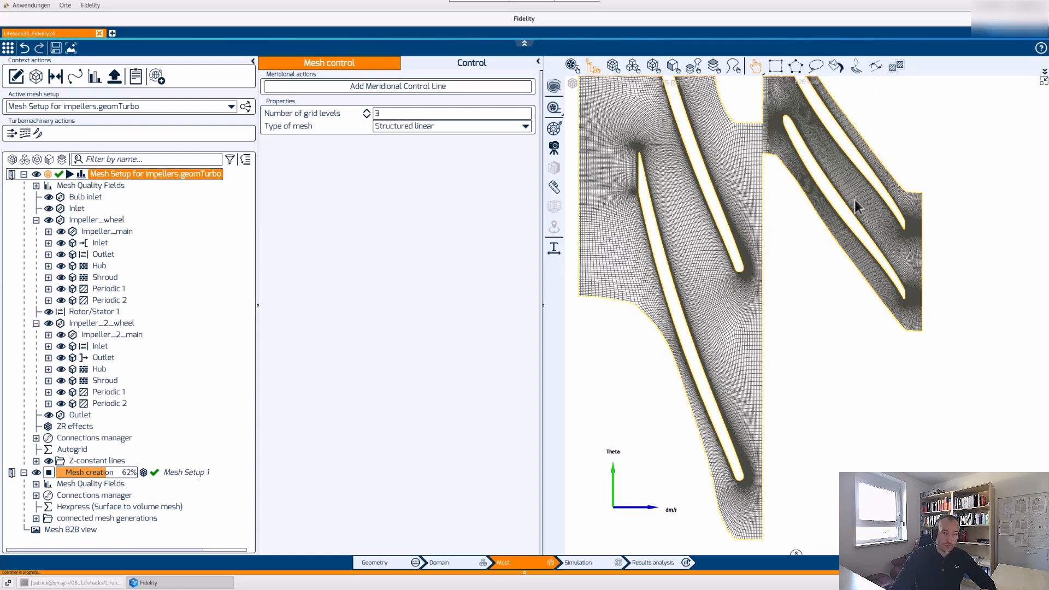
{"action": "scroll", "coordinate": [833, 320], "scroll_direction": "up", "scroll_amount": 5}
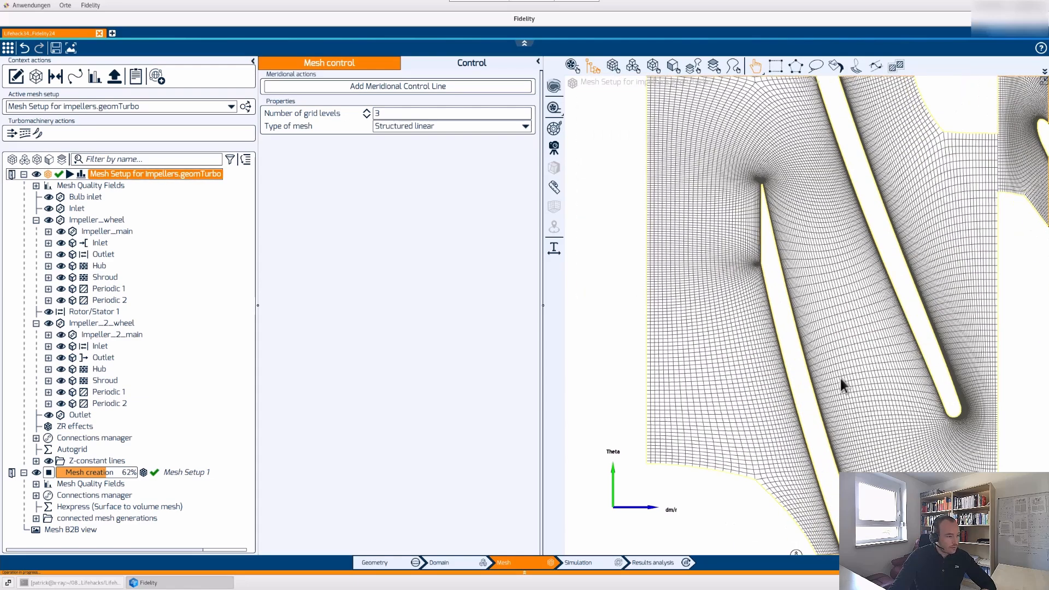
{"action": "middle_click_drag", "start_coordinate": [775, 281], "coordinate": [736, 162]}
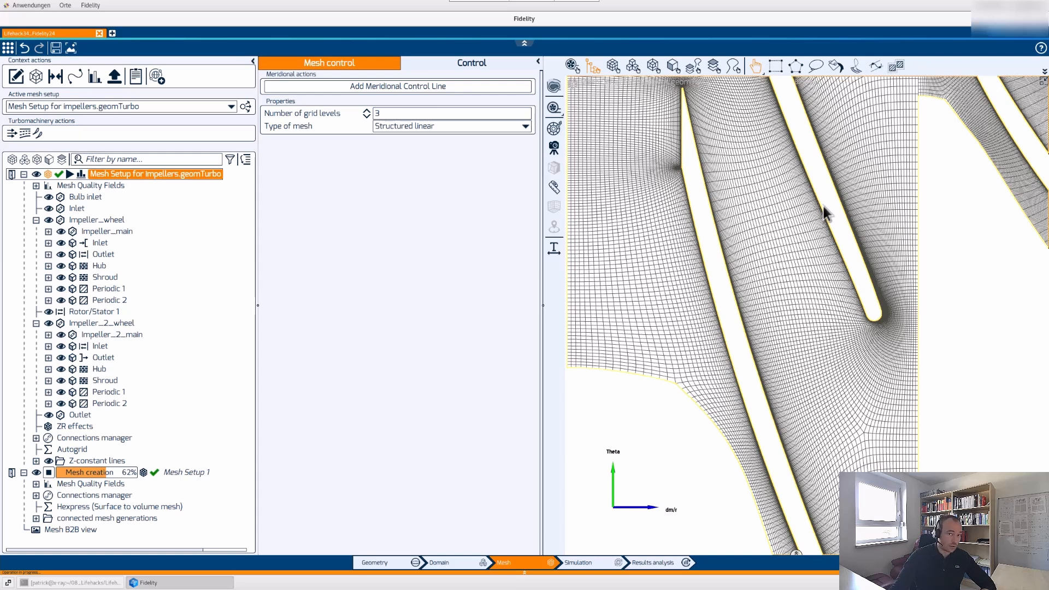
{"action": "middle_click_drag", "start_coordinate": [699, 191], "coordinate": [781, 245]}
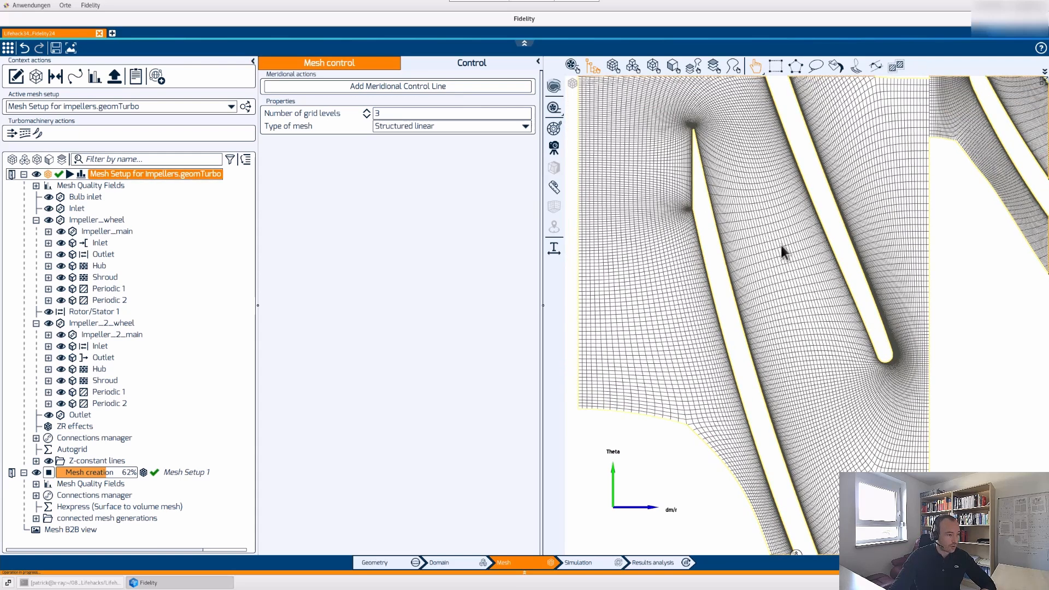
{"action": "scroll", "coordinate": [783, 248], "scroll_direction": "down", "scroll_amount": 2}
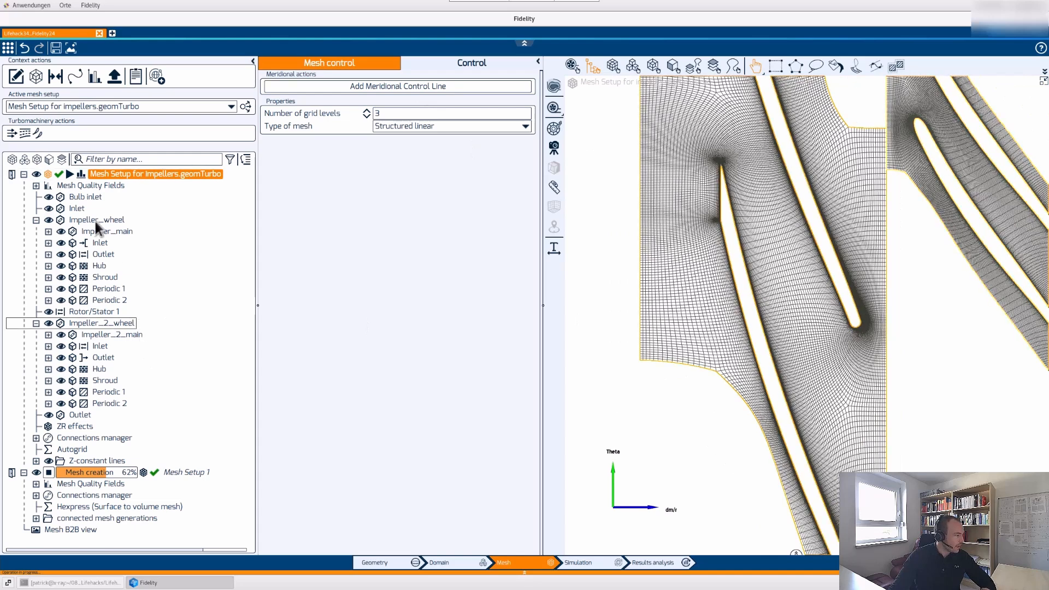
Set the active layer of Impeller_main and Impeller_2_main to 100% span and generate their B2B mesh
{"action": "left_click", "coordinate": [97, 231]}
{"action": "left_click", "coordinate": [106, 335], "text": "ctrl"}
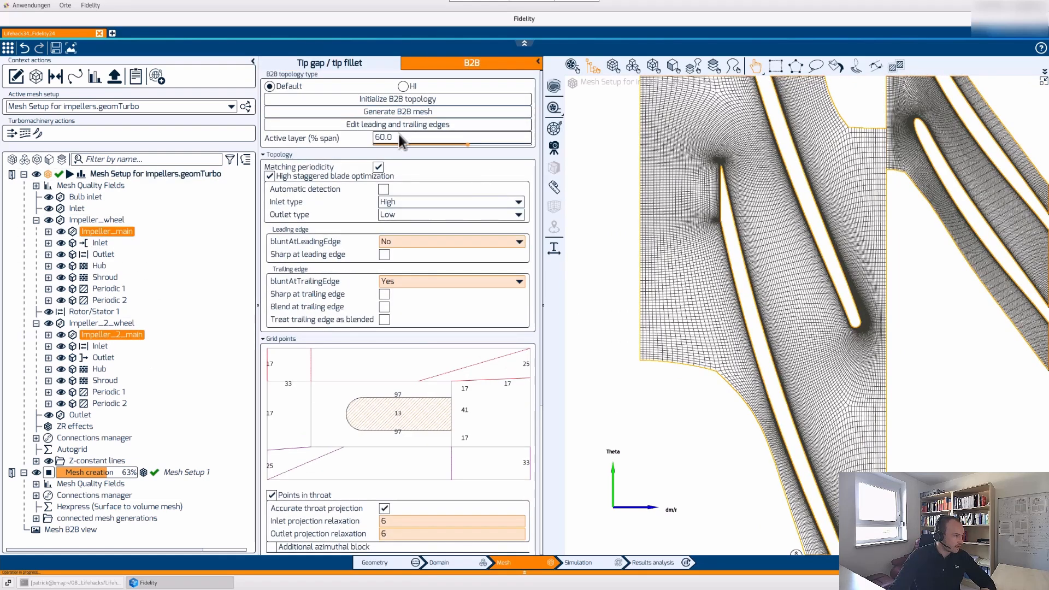
{"action": "left_click", "coordinate": [399, 136]}
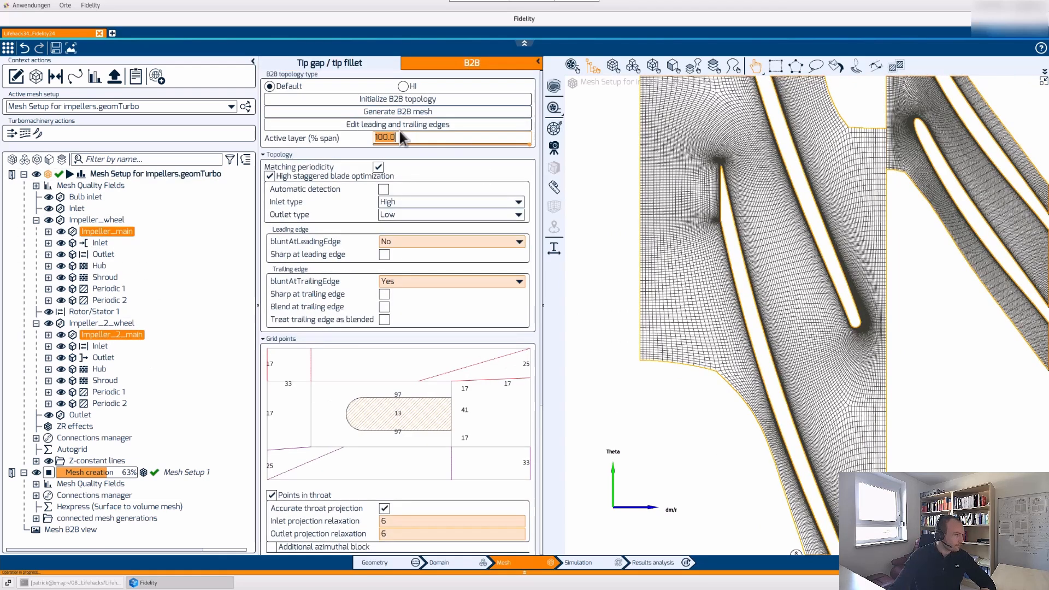
{"action": "left_click", "coordinate": [392, 114]}
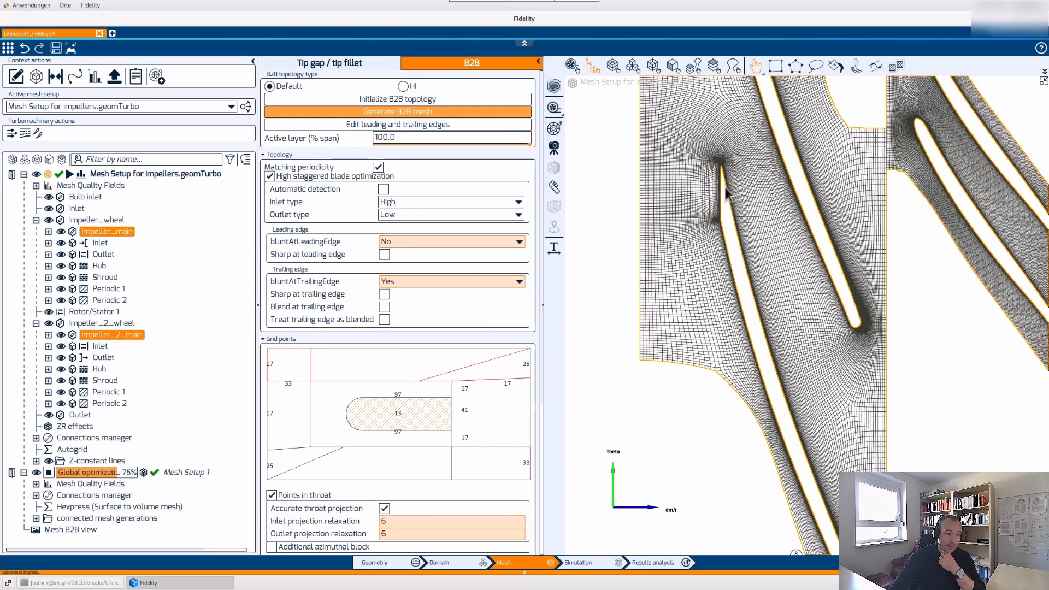
Examine the blade-to-blade mesh at 100% span around the inlet-side edge of the first impeller's blade
{"action": "scroll", "coordinate": [705, 317], "scroll_direction": "up", "scroll_amount": 10}
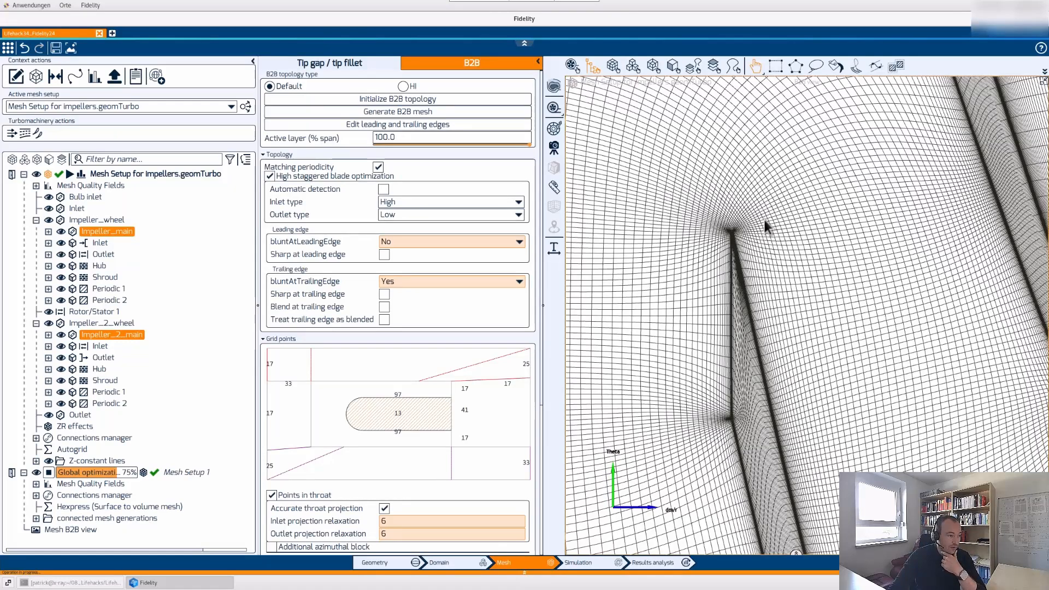
{"action": "scroll", "coordinate": [750, 273], "scroll_direction": "up", "scroll_amount": 3}
{"action": "scroll", "coordinate": [723, 253], "scroll_direction": "up", "scroll_amount": 2}
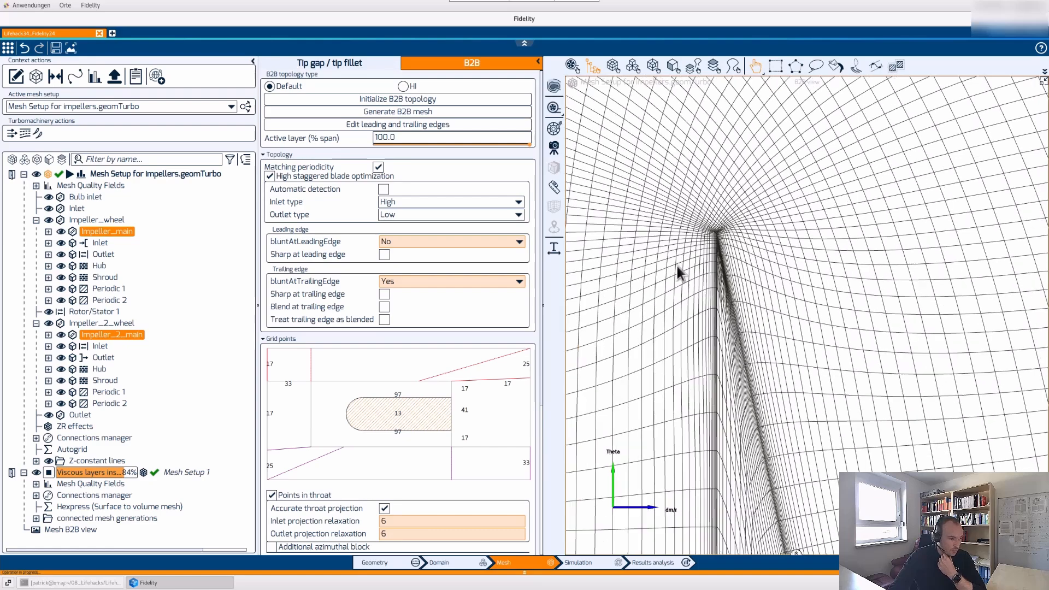
{"action": "scroll", "coordinate": [676, 246], "scroll_direction": "up", "scroll_amount": 3}
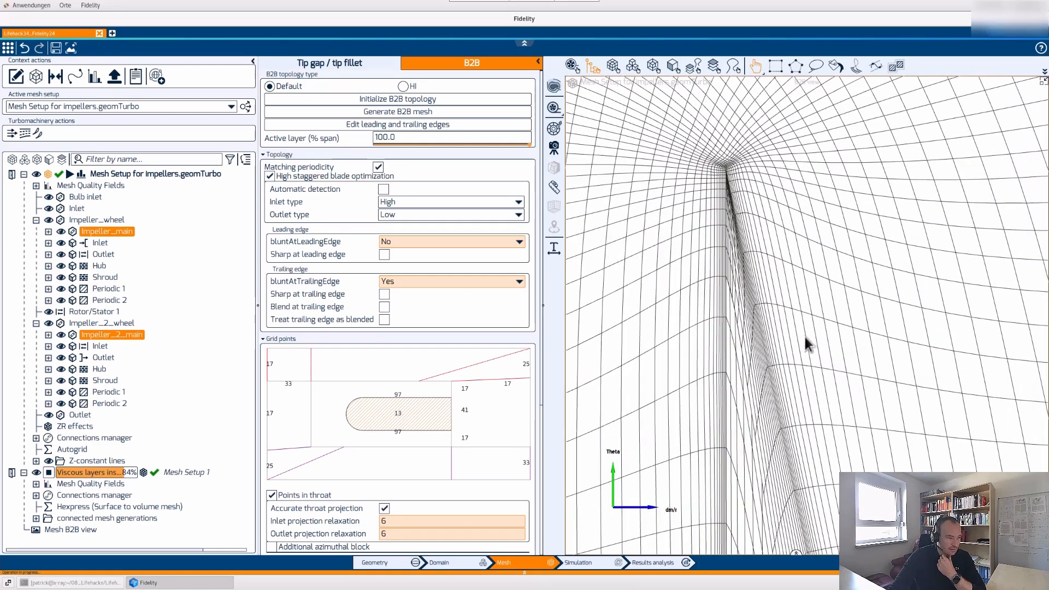
{"action": "scroll", "coordinate": [718, 171], "scroll_direction": "up", "scroll_amount": 2}
{"action": "scroll", "coordinate": [684, 323], "scroll_direction": "down", "scroll_amount": 5}
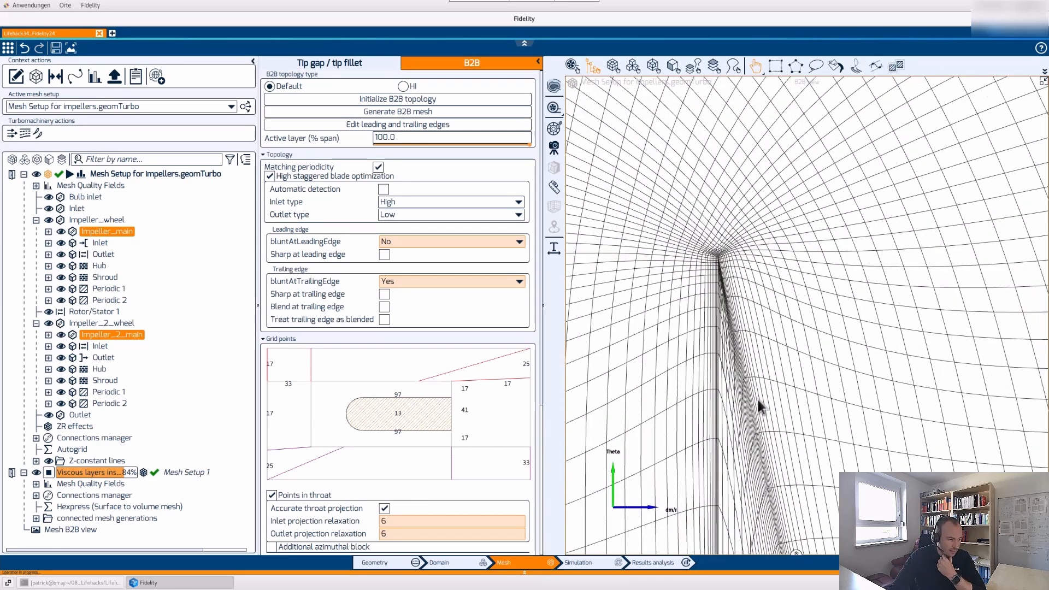
{"action": "scroll", "coordinate": [786, 242], "scroll_direction": "down", "scroll_amount": 5}
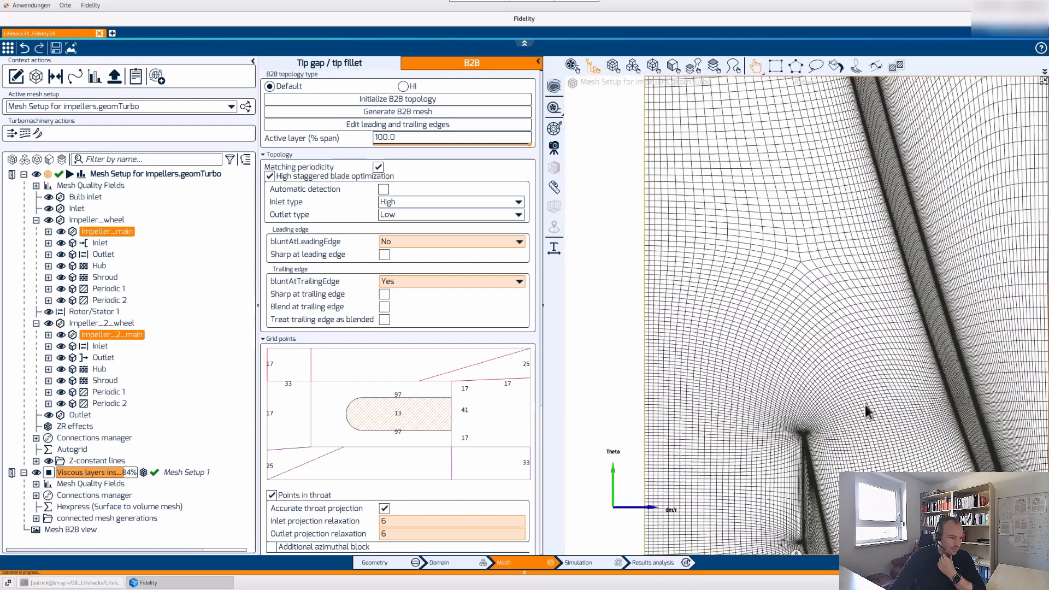
Examine the 100% span blade-to-blade mesh around the second impeller's blades and the transition between the two rows
{"action": "scroll", "coordinate": [786, 242], "scroll_direction": "down", "scroll_amount": 6}
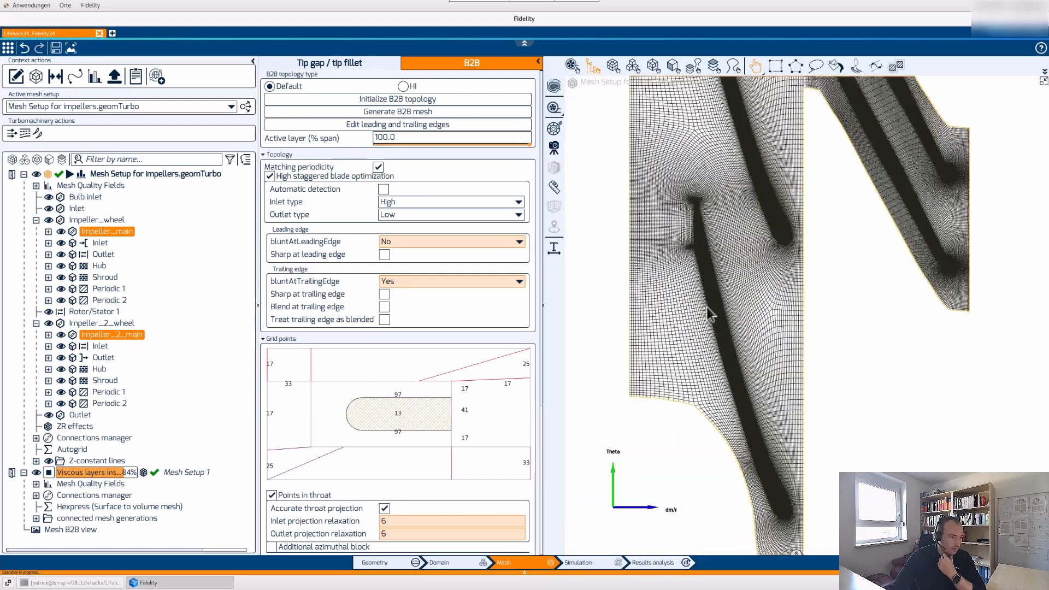
{"action": "scroll", "coordinate": [864, 362], "scroll_direction": "up", "scroll_amount": 10}
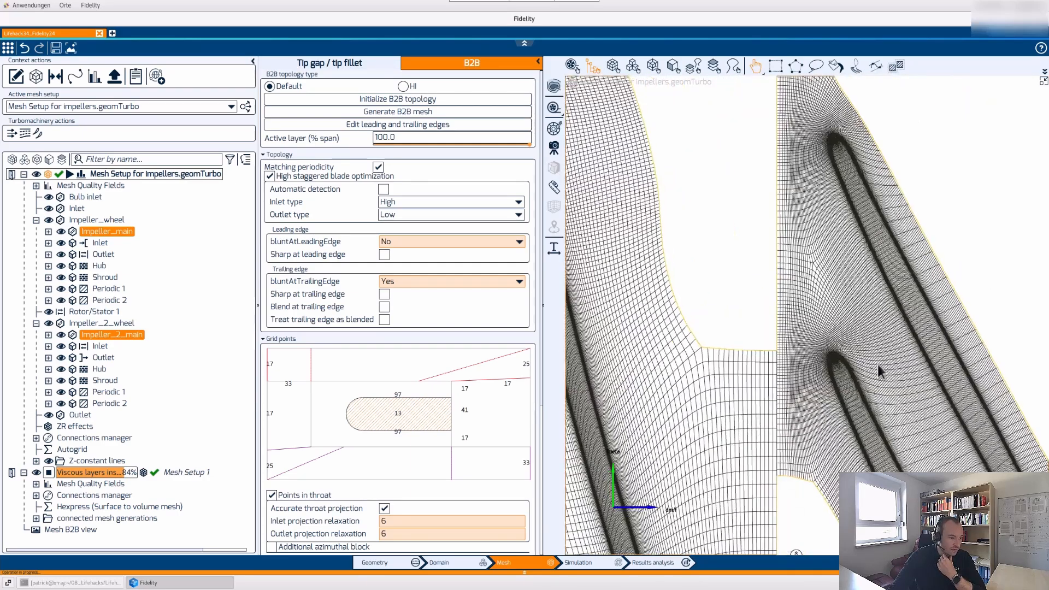
{"action": "scroll", "coordinate": [790, 320], "scroll_direction": "down", "scroll_amount": 6}
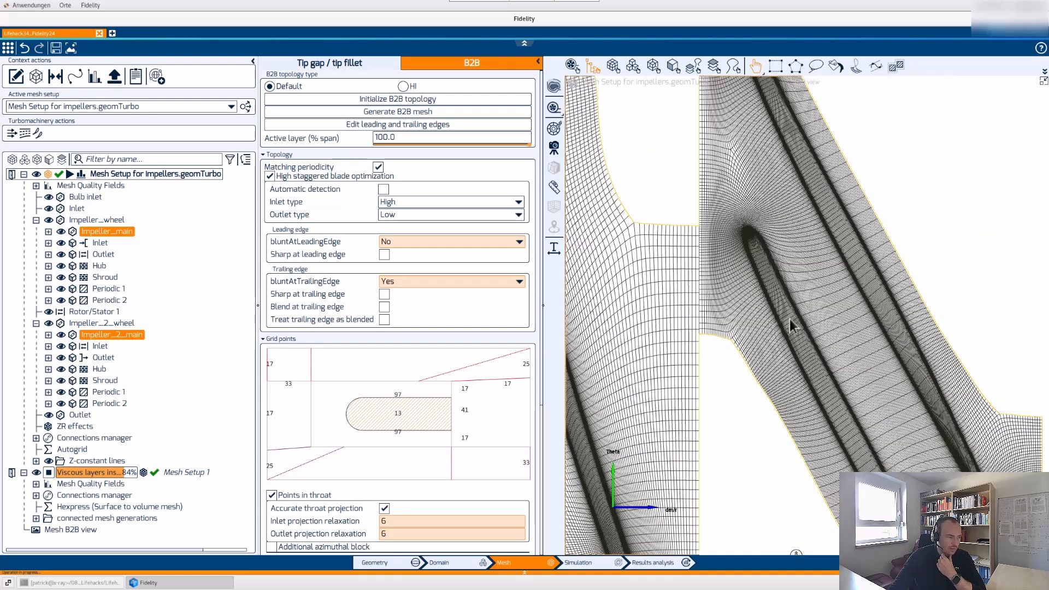
{"action": "middle_click_drag", "start_coordinate": [677, 403], "coordinate": [754, 300]}
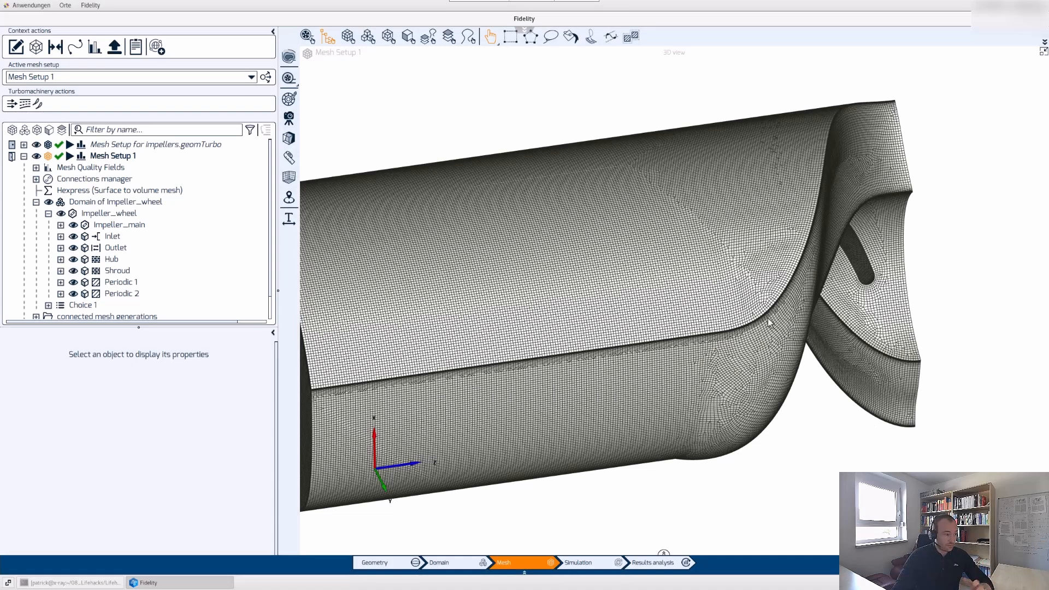
Examine the surface mesh of Mesh Setup 1 on the periodic faces and along their edges
{"action": "middle_click_drag", "start_coordinate": [522, 104], "coordinate": [567, 104]}
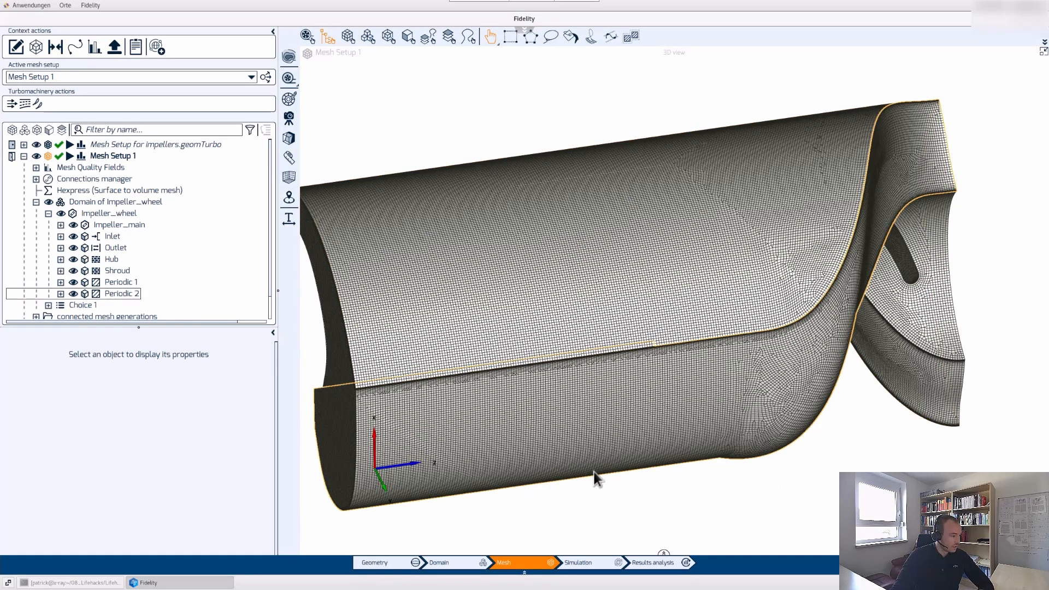
{"action": "middle_click_drag", "start_coordinate": [734, 470], "coordinate": [433, 326]}
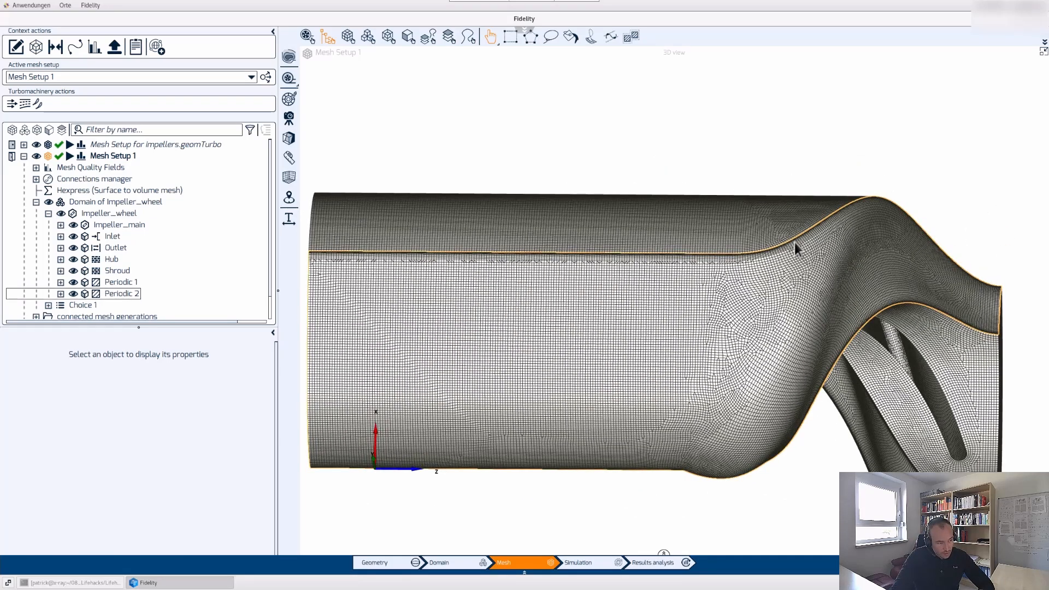
{"action": "scroll", "coordinate": [795, 242], "scroll_direction": "up", "scroll_amount": 5}
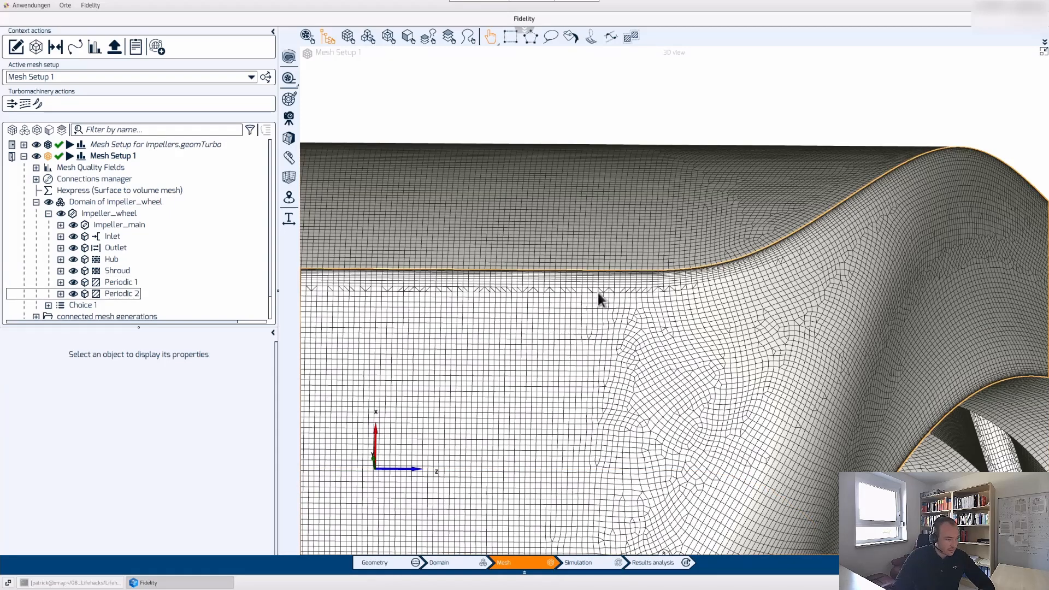
{"action": "middle_click_drag", "start_coordinate": [886, 290], "coordinate": [727, 241]}
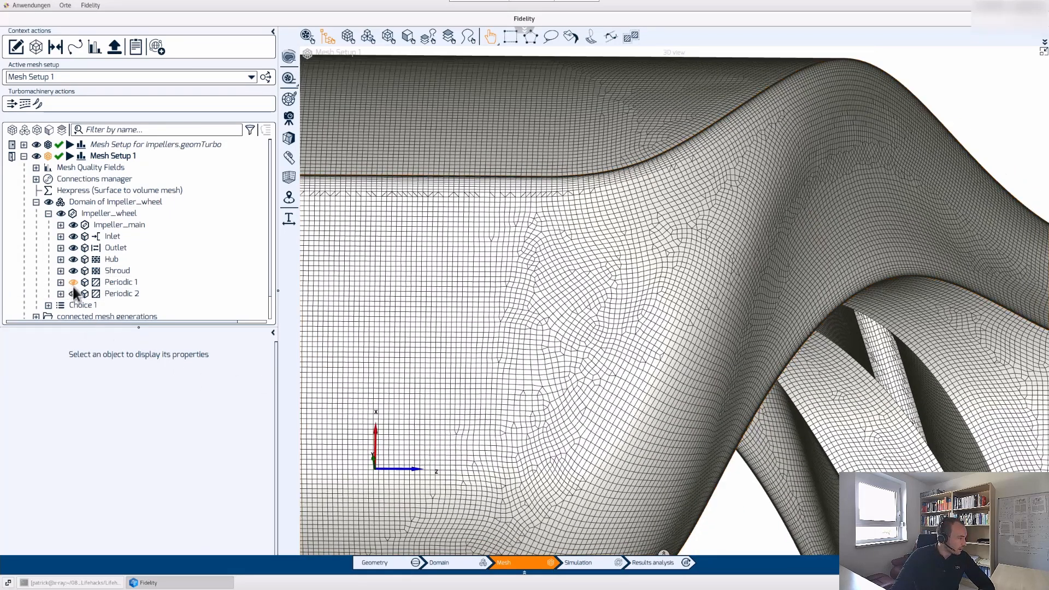
Hide Periodic 1, Periodic 2 and Shroud of Impeller_wheel and examine the surface mesh on the blade, hub and outlet
{"action": "left_click", "coordinate": [73, 294]}
{"action": "left_click", "coordinate": [73, 283]}
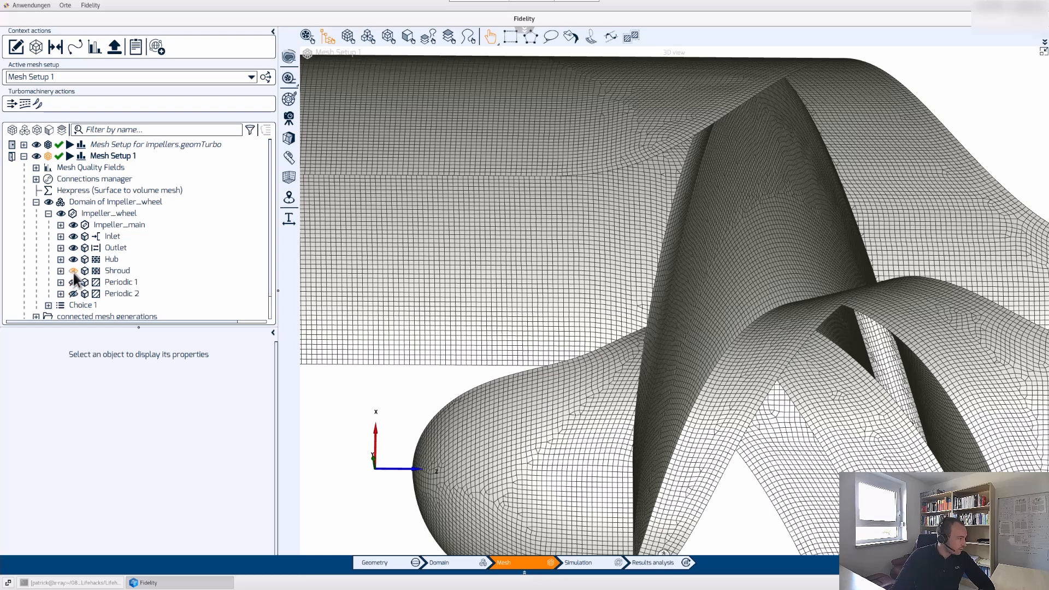
{"action": "left_click", "coordinate": [74, 271]}
{"action": "middle_click_drag", "start_coordinate": [713, 377], "coordinate": [661, 177]}
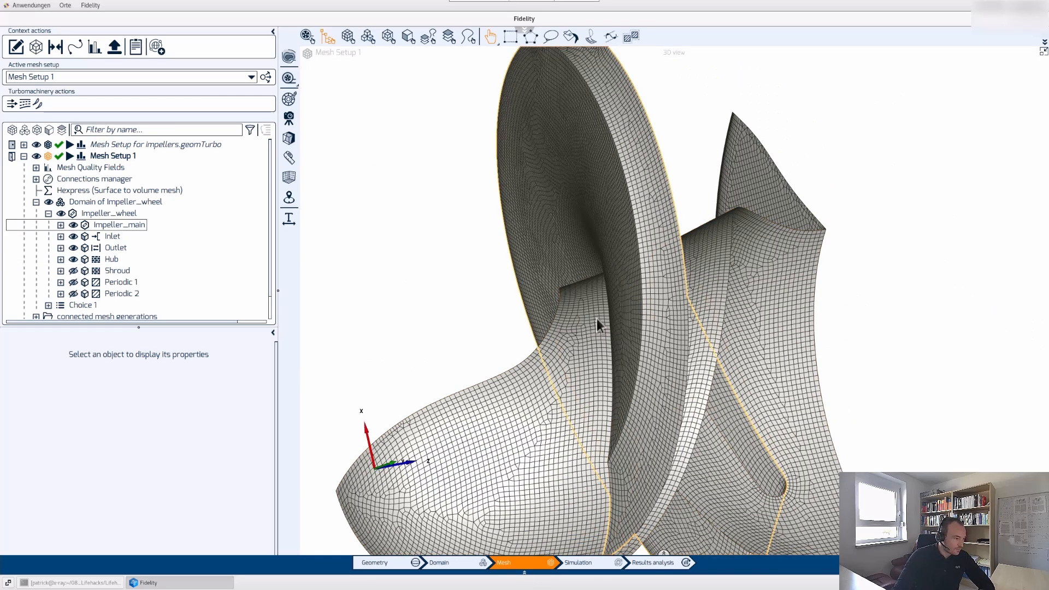
{"action": "middle_click_drag", "start_coordinate": [597, 320], "coordinate": [611, 169]}
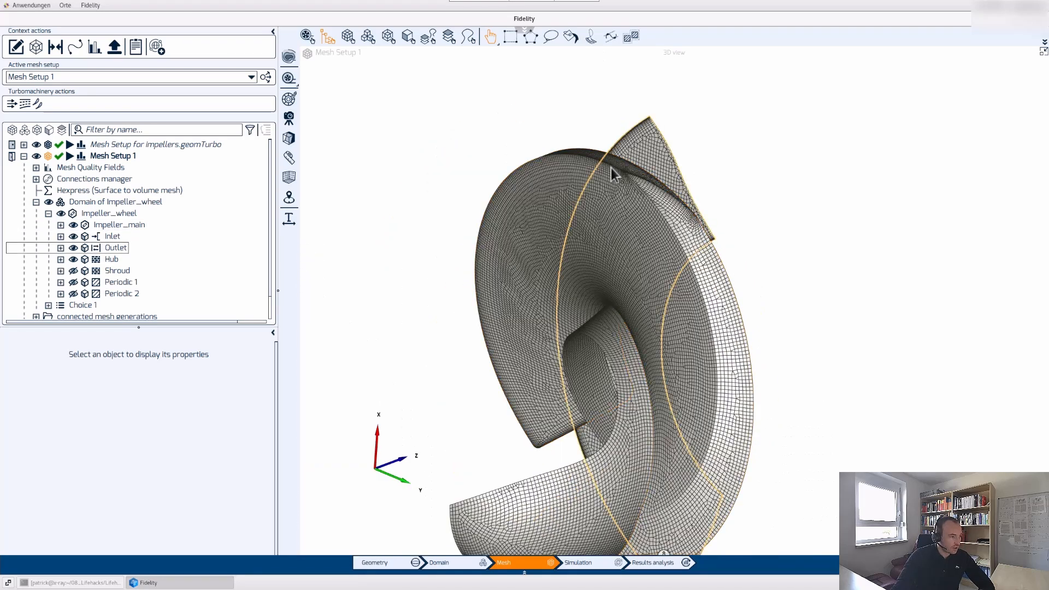
{"action": "scroll", "coordinate": [614, 162], "scroll_direction": "up", "scroll_amount": 5}
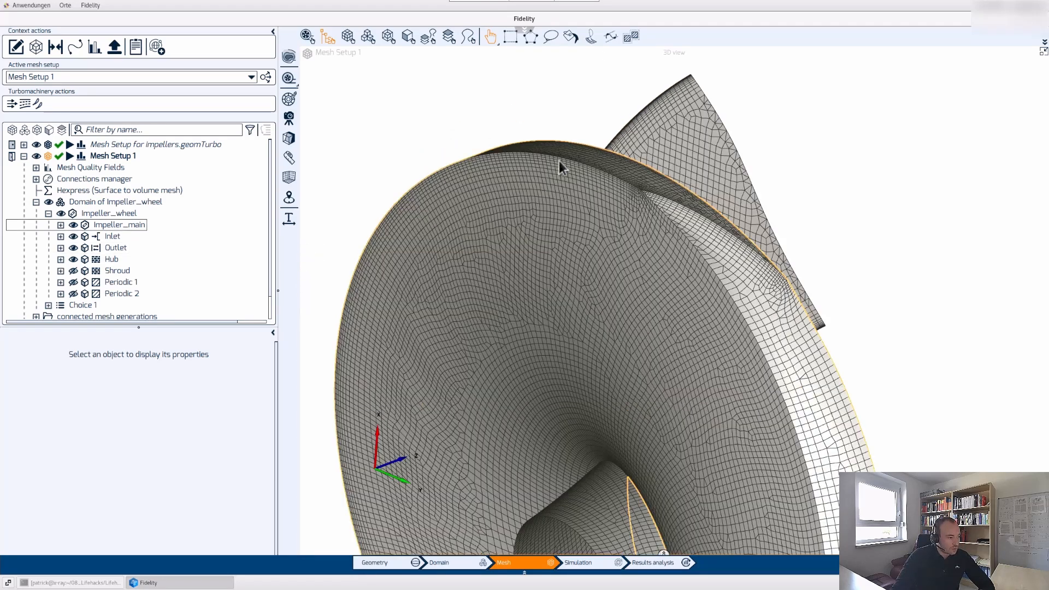
{"action": "middle_click_drag", "start_coordinate": [582, 165], "coordinate": [864, 373]}
{"action": "middle_click_drag", "start_coordinate": [868, 318], "coordinate": [878, 230]}
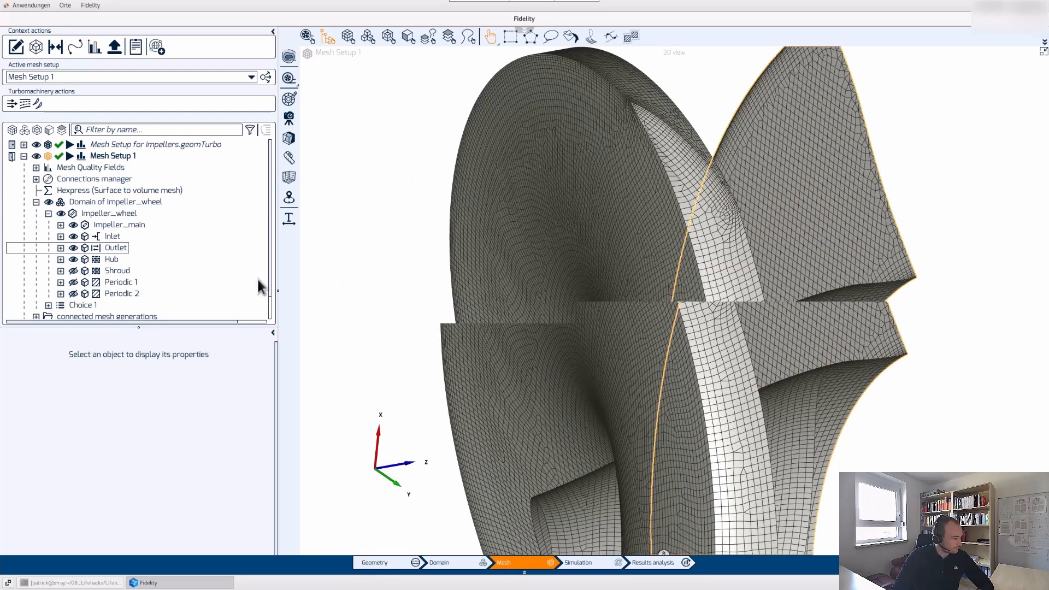
Show the cutting plane to examine the volume mesh cells and viscous layers around the blade, and hide the plane again
{"action": "scroll", "coordinate": [182, 195], "scroll_direction": "down", "scroll_amount": 1}
{"action": "left_click", "coordinate": [49, 314]}
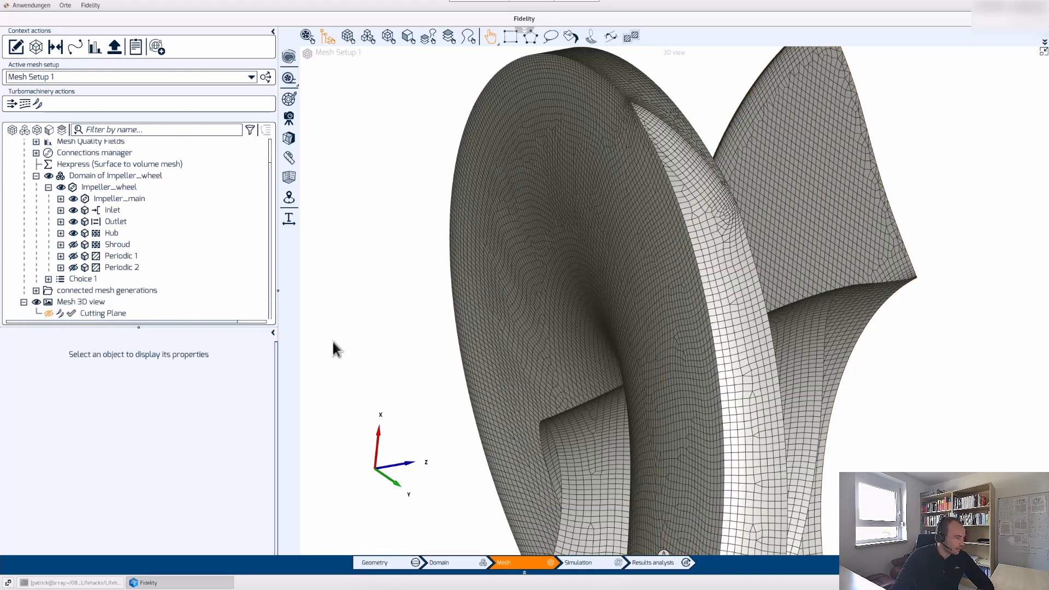
{"action": "middle_click_drag", "start_coordinate": [732, 245], "coordinate": [743, 383]}
{"action": "scroll", "coordinate": [772, 345], "scroll_direction": "up", "scroll_amount": 5}
{"action": "middle_click_drag", "start_coordinate": [708, 332], "coordinate": [795, 259]}
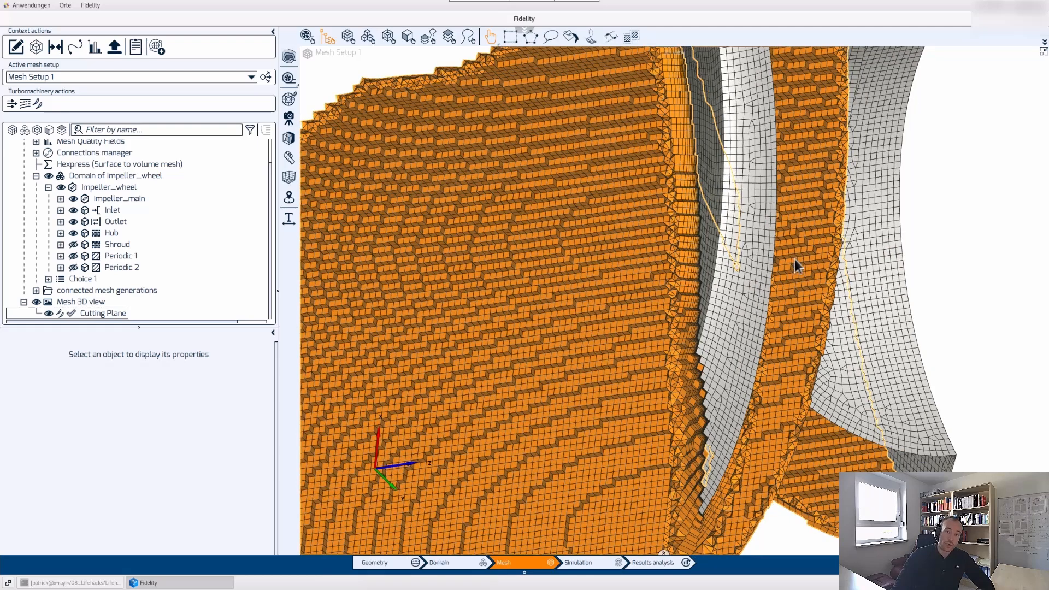
{"action": "left_click", "coordinate": [49, 313]}
{"action": "scroll", "coordinate": [776, 208], "scroll_direction": "down", "scroll_amount": 3}
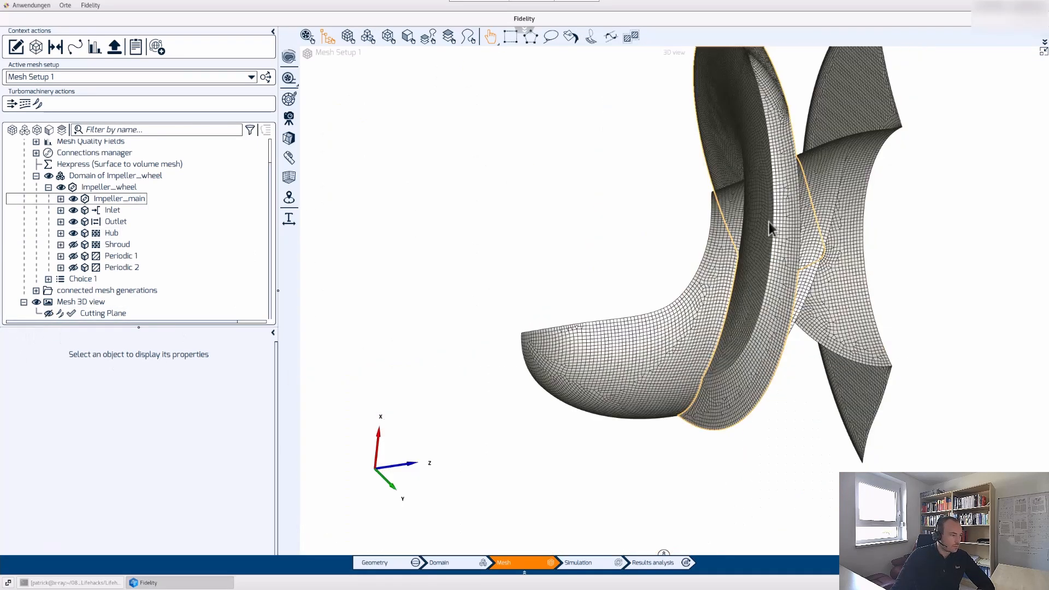
{"action": "middle_click_drag", "start_coordinate": [769, 222], "coordinate": [886, 298]}
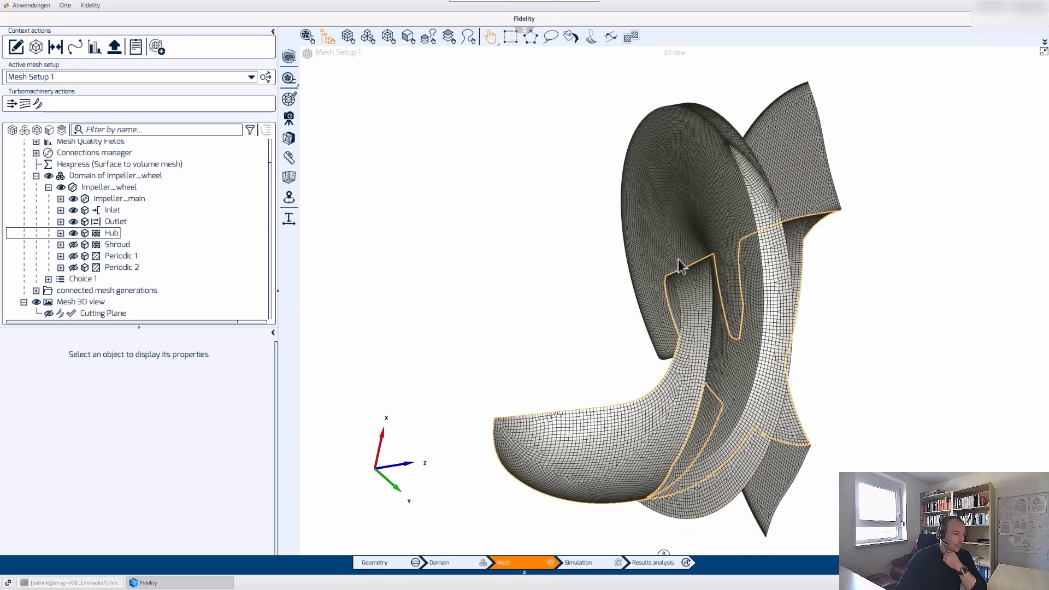
Review the advanced global and local meshing parameters of Mesh Setup 1
{"action": "scroll", "coordinate": [194, 230], "scroll_direction": "up", "scroll_amount": 1}
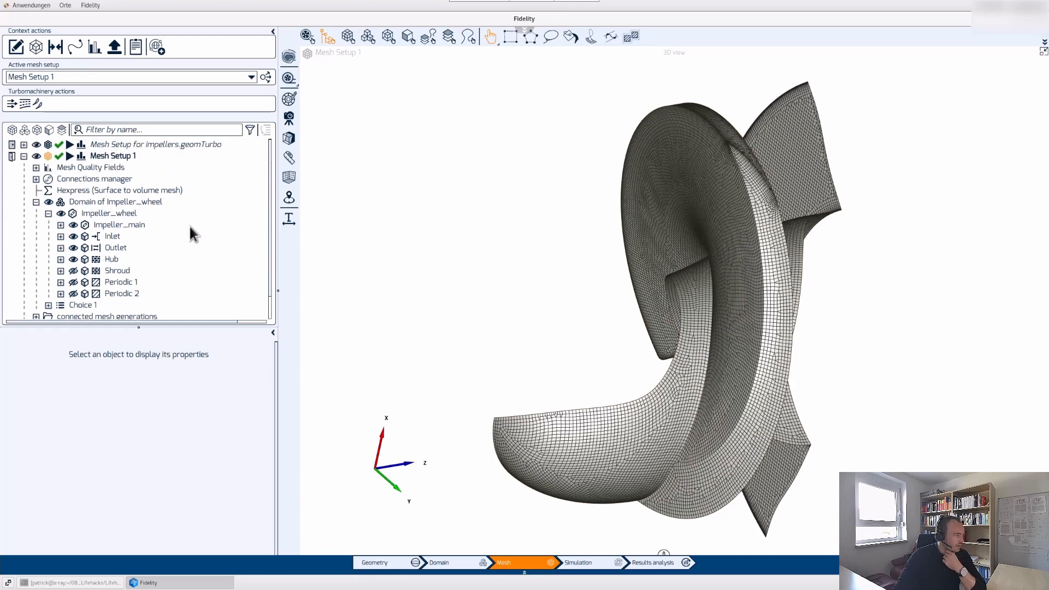
{"action": "left_click", "coordinate": [127, 158]}
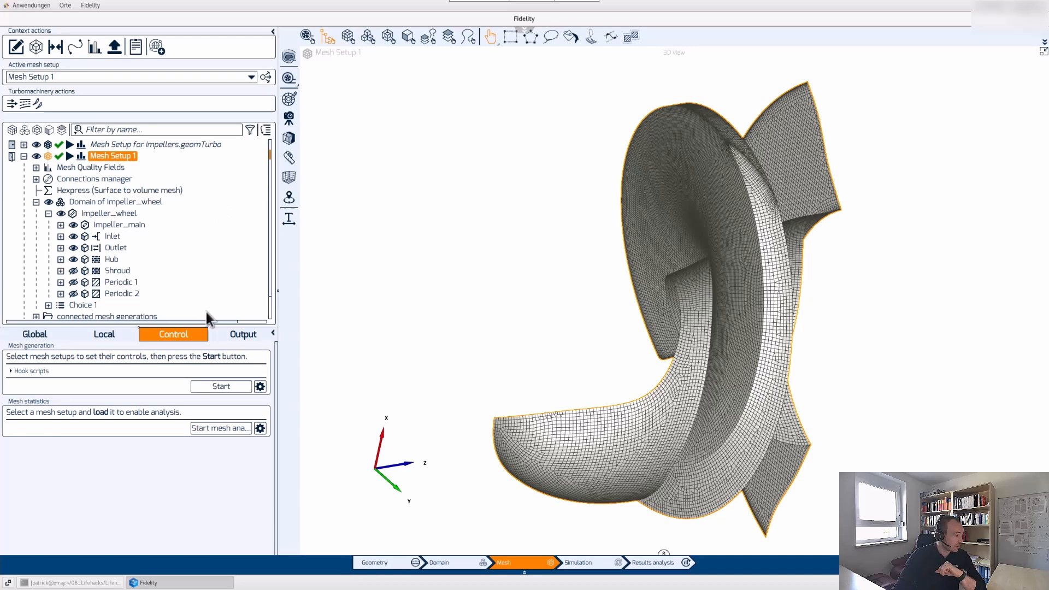
{"action": "left_click", "coordinate": [37, 335]}
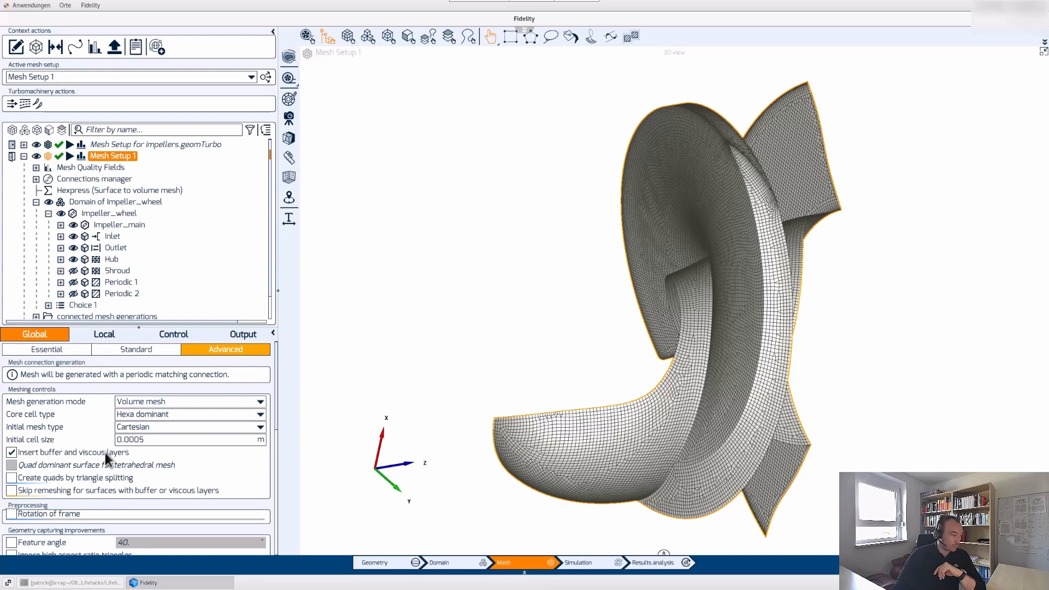
{"action": "left_click", "coordinate": [101, 334]}
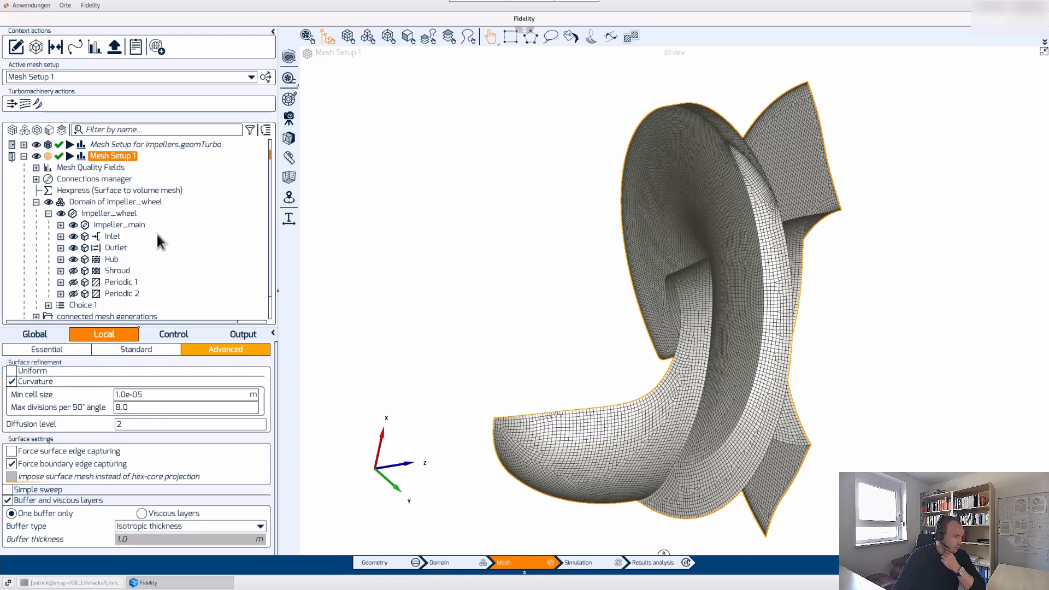
Review the shared local refinement and viscous layer settings of Shroud, Hub and Impeller_main
{"action": "left_click", "coordinate": [122, 274]}
{"action": "left_click", "coordinate": [112, 261], "text": "ctrl"}
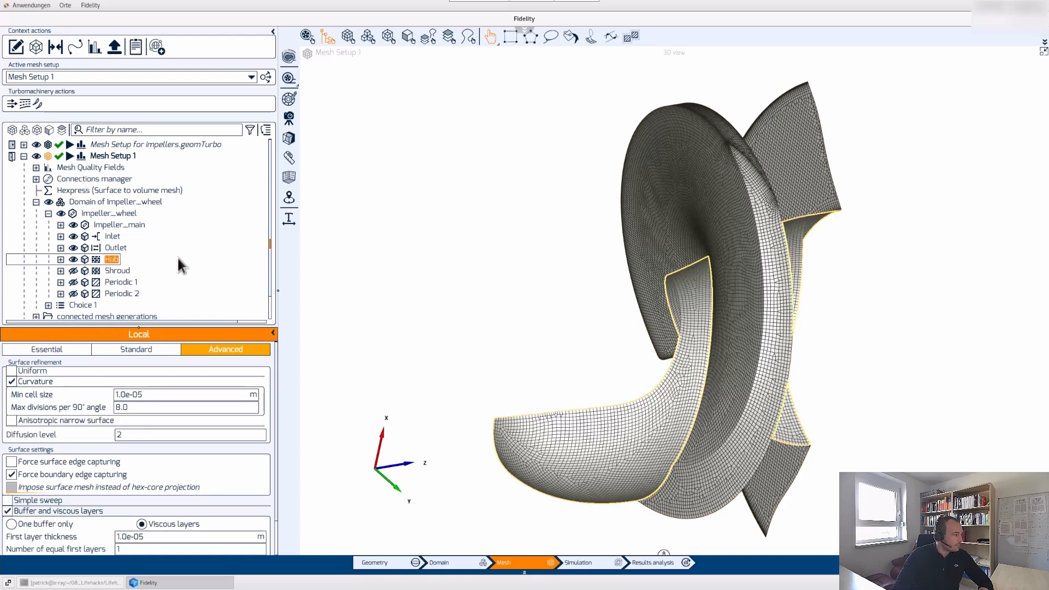
{"action": "left_click", "coordinate": [117, 225], "text": "ctrl"}
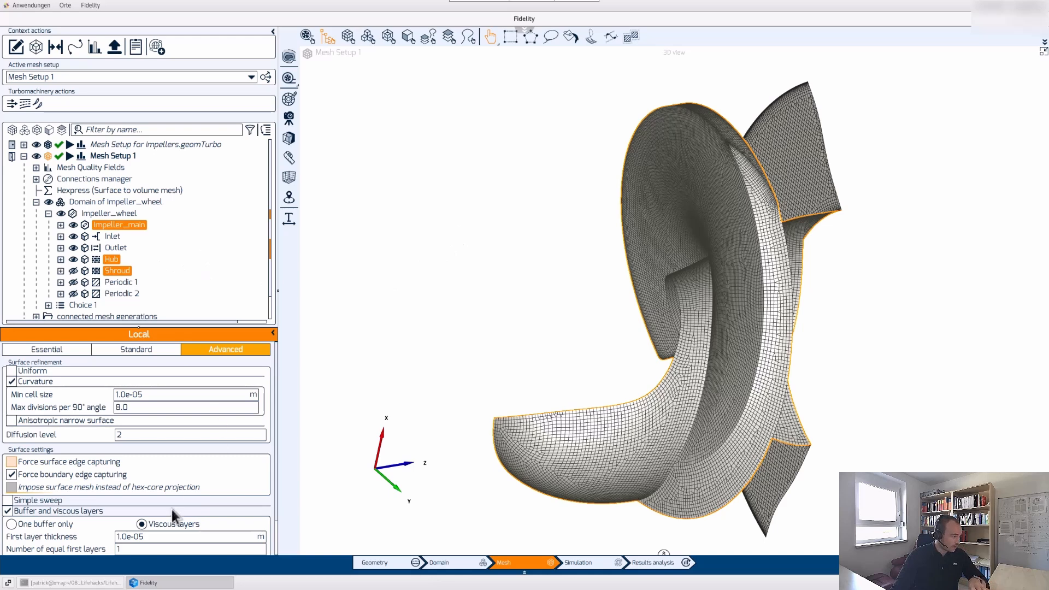
{"action": "scroll", "coordinate": [187, 479], "scroll_direction": "down", "scroll_amount": 3}
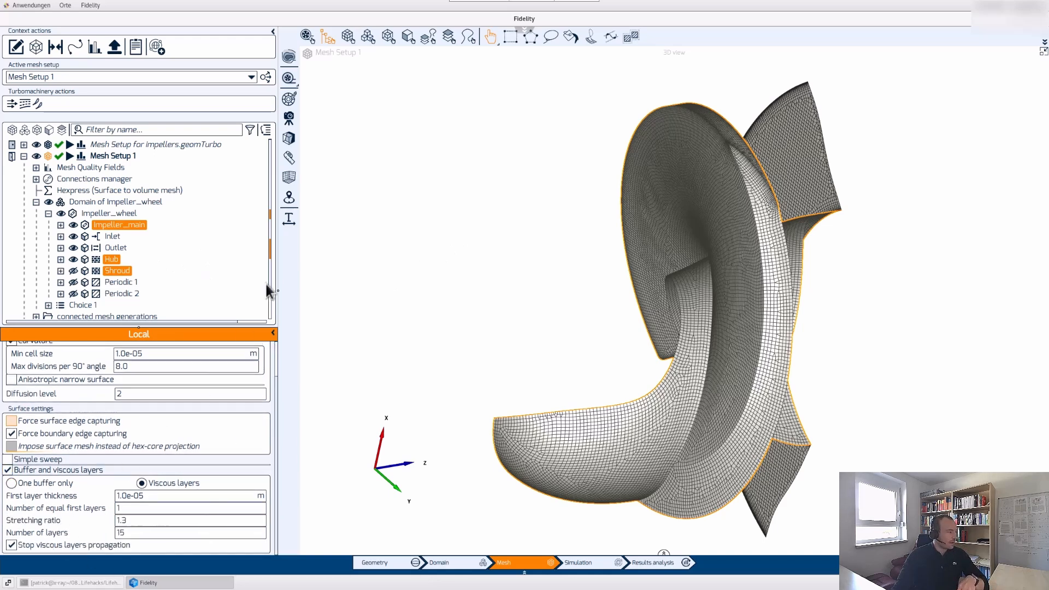
Review the shared local surface settings of Periodic 1, Periodic 2, Inlet and Outlet
{"action": "left_click", "coordinate": [111, 282]}
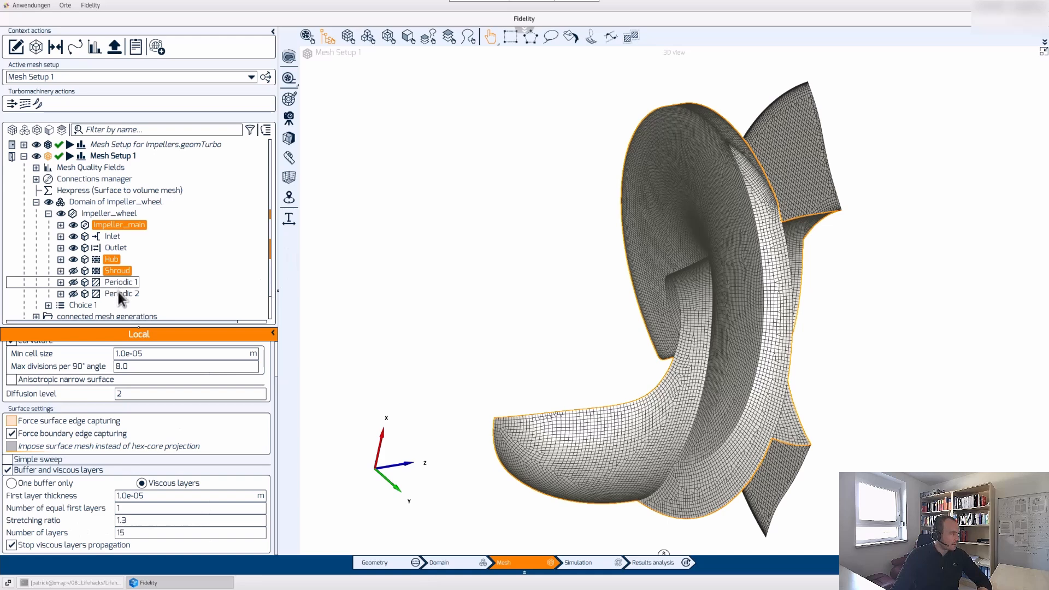
{"action": "left_click", "coordinate": [118, 291], "text": "ctrl"}
{"action": "left_click", "coordinate": [110, 237], "text": "ctrl"}
{"action": "left_click", "coordinate": [113, 250], "text": "ctrl"}
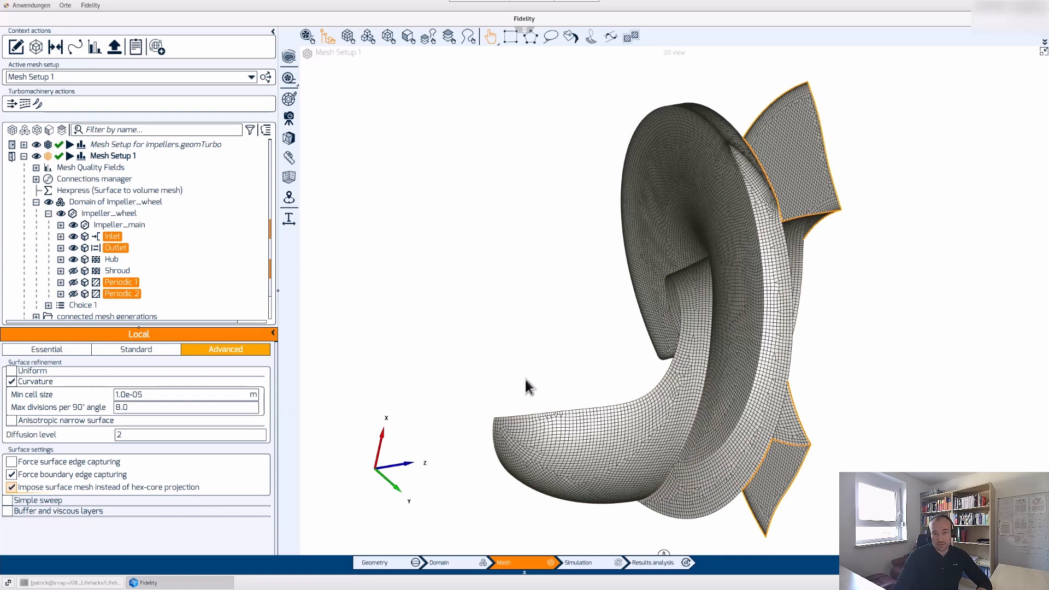
Review the parameters of Proximity refinement 1 for the Impeller_main blade tip edges in the Proximity manager
{"action": "left_click", "coordinate": [935, 271]}
{"action": "scroll", "coordinate": [805, 147], "scroll_direction": "up", "scroll_amount": 6}
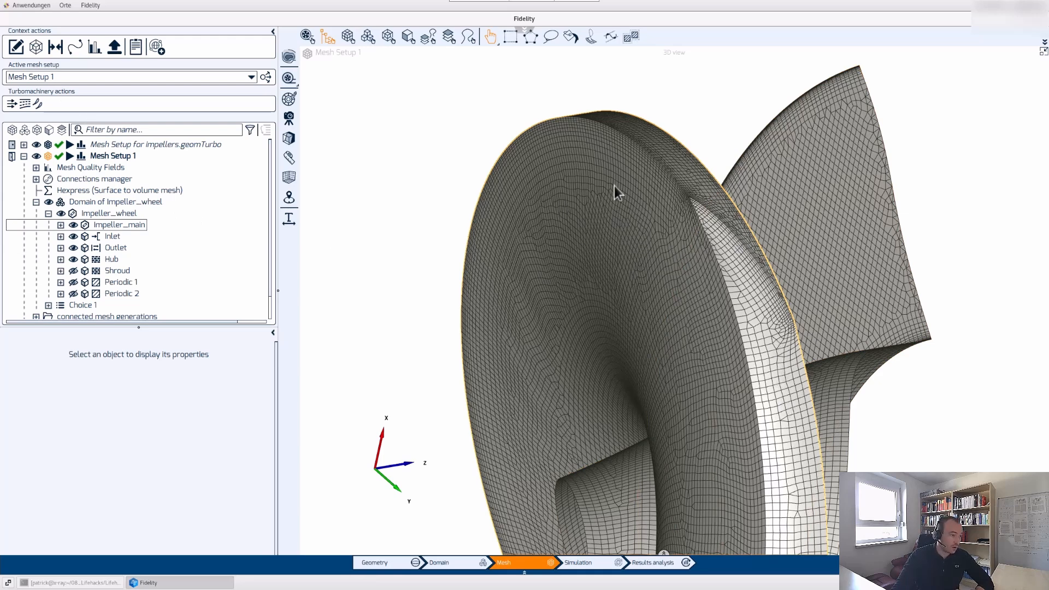
{"action": "left_click", "coordinate": [57, 49]}
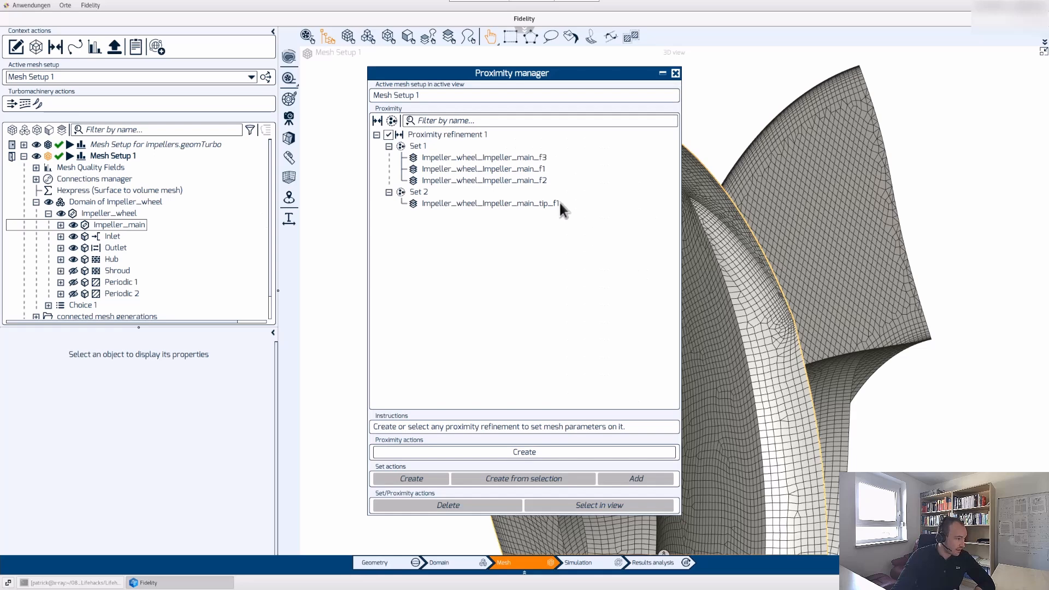
{"action": "left_click", "coordinate": [458, 135]}
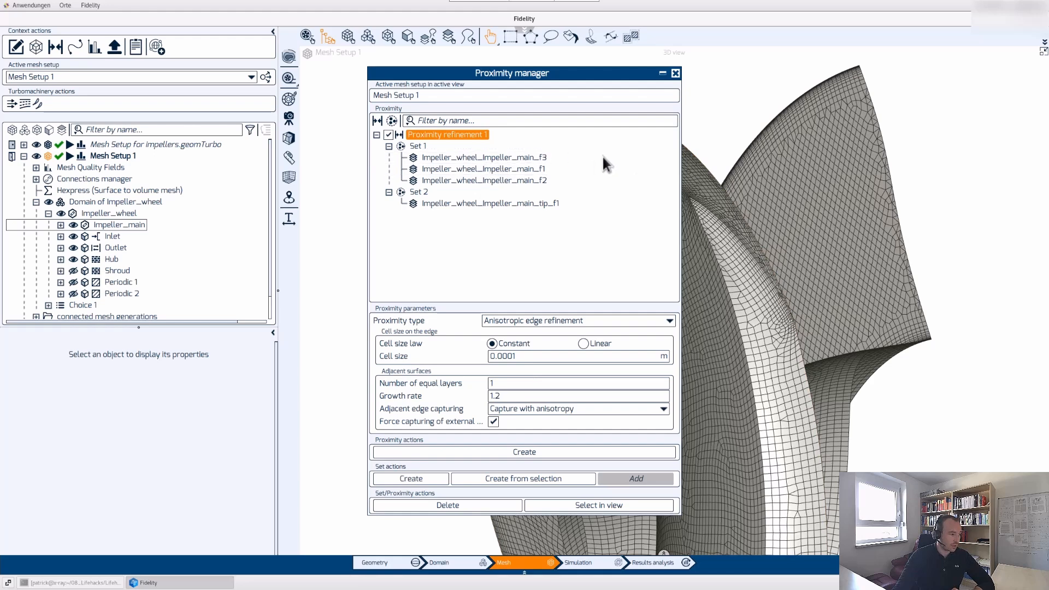
{"action": "left_click", "coordinate": [676, 73]}
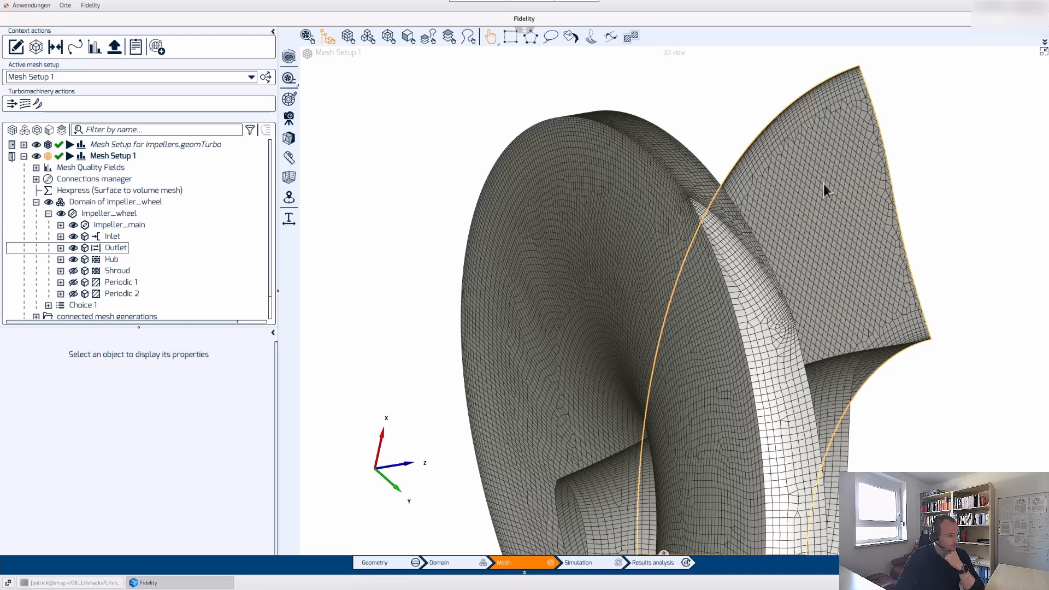
Unload Mesh Setup 1 and collapse its branch in the tree
{"action": "right_click_drag", "start_coordinate": [822, 172], "coordinate": [825, 298]}
{"action": "middle_click_drag", "start_coordinate": [808, 294], "coordinate": [727, 250]}
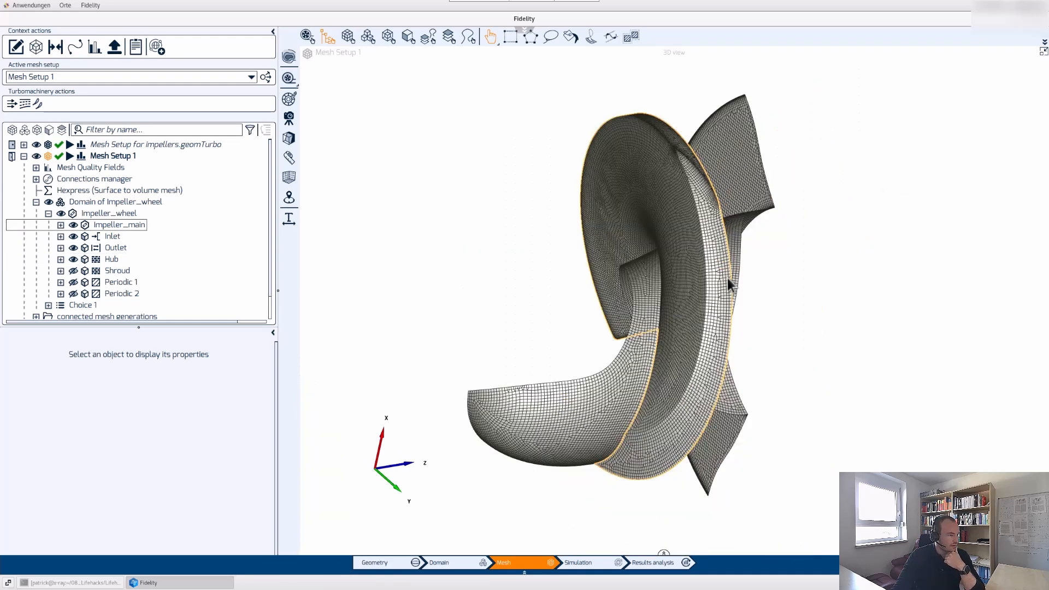
{"action": "left_click_drag", "start_coordinate": [839, 292], "coordinate": [779, 297]}
{"action": "left_click_drag", "start_coordinate": [569, 193], "coordinate": [835, 295]}
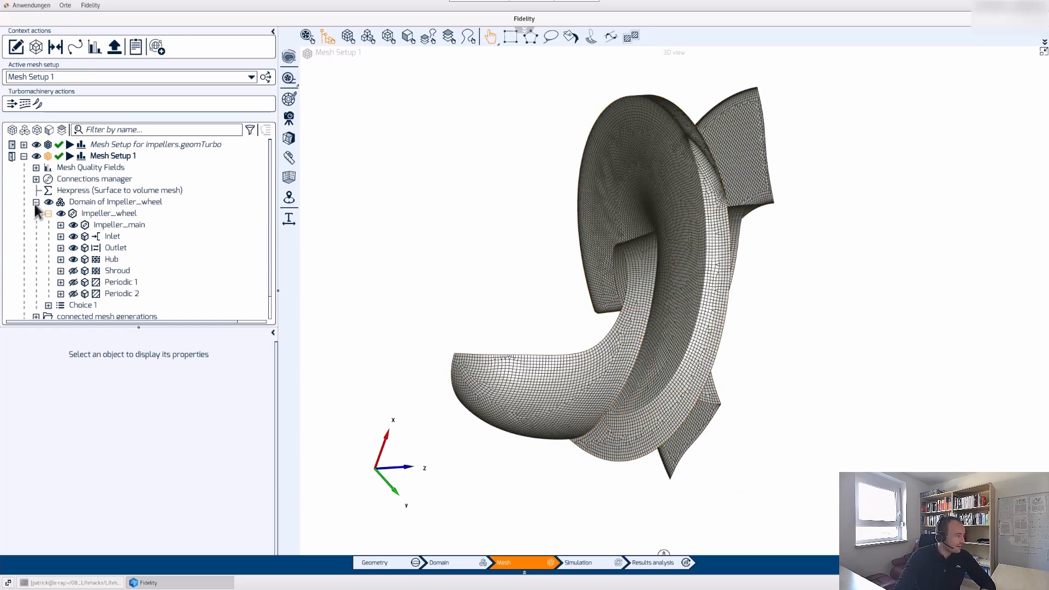
{"action": "left_click", "coordinate": [24, 156]}
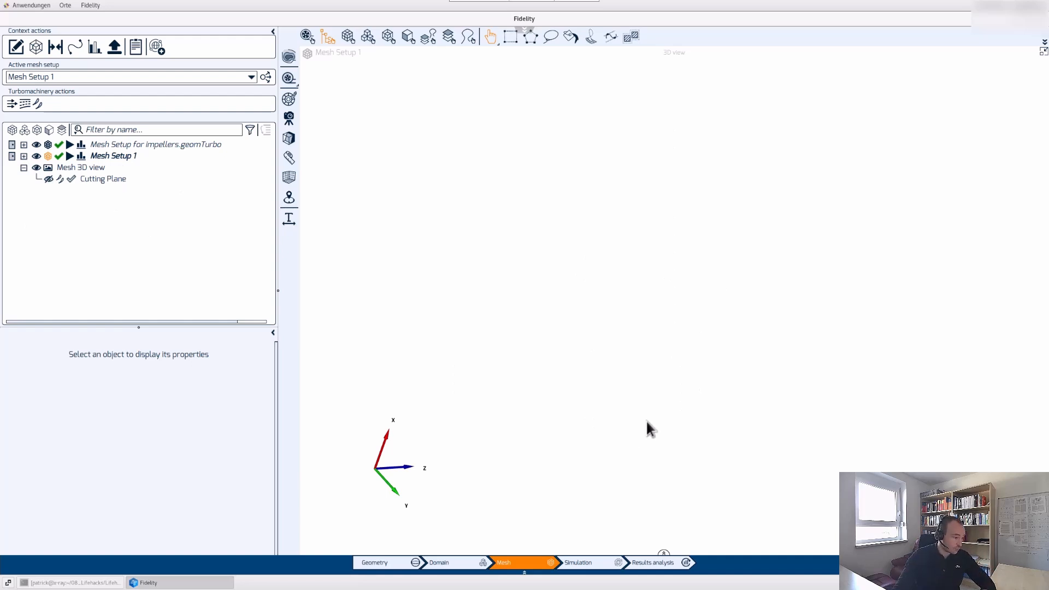
Create a new Open solver simulation and add Domain of Impeller_wheel and Domain of Impeller_2_wheel to it
{"action": "left_click", "coordinate": [587, 563]}
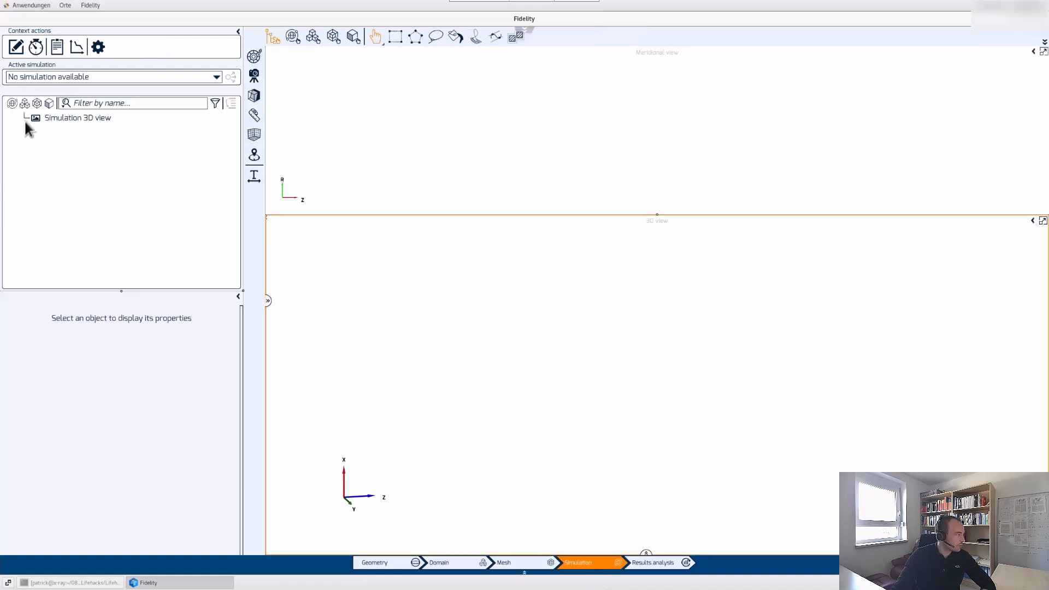
{"action": "left_click", "coordinate": [16, 47]}
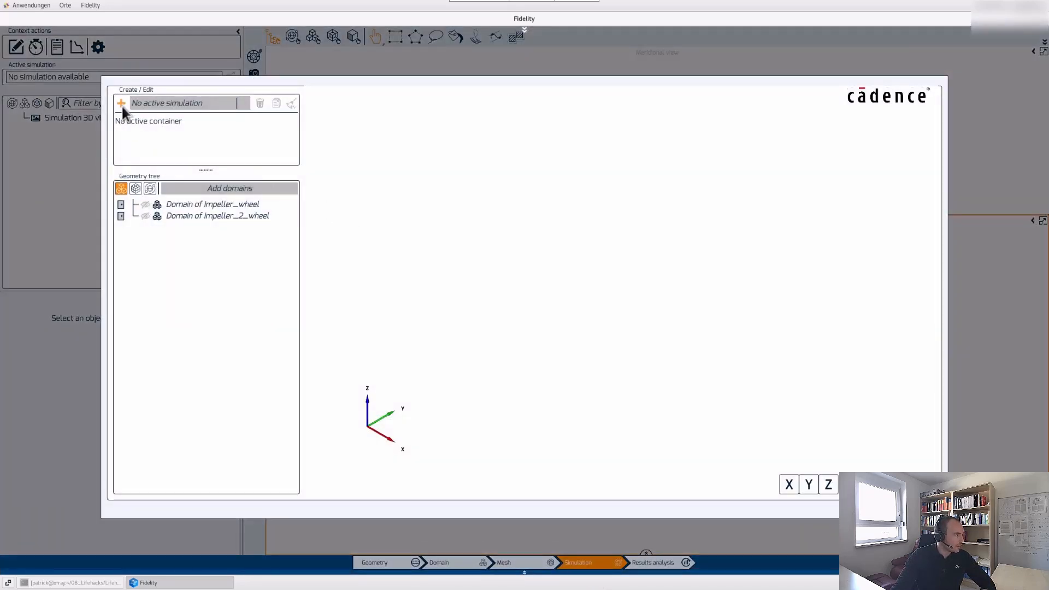
{"action": "left_click", "coordinate": [121, 105]}
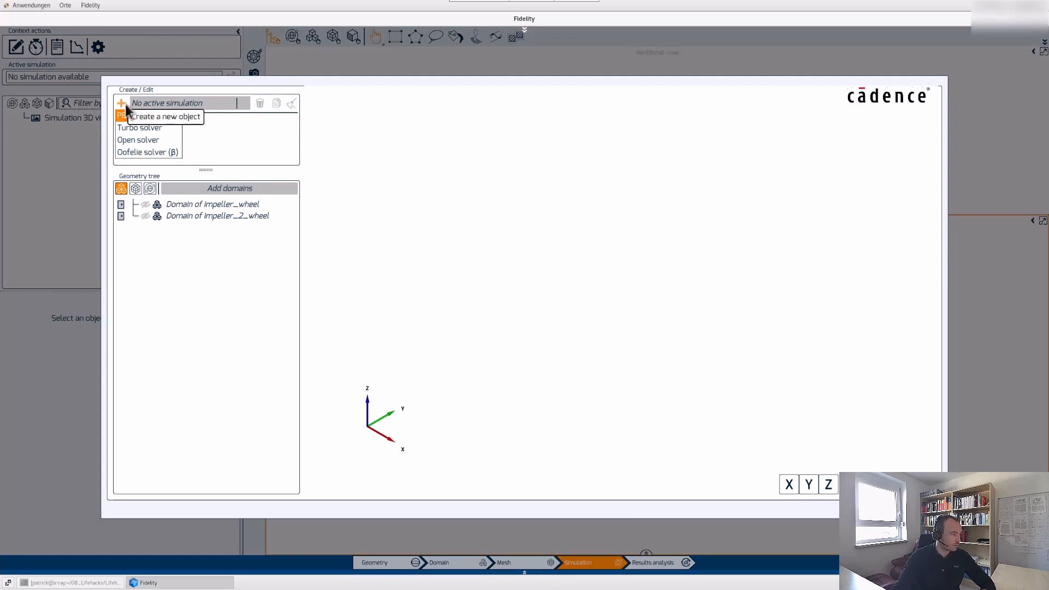
{"action": "left_click", "coordinate": [172, 144]}
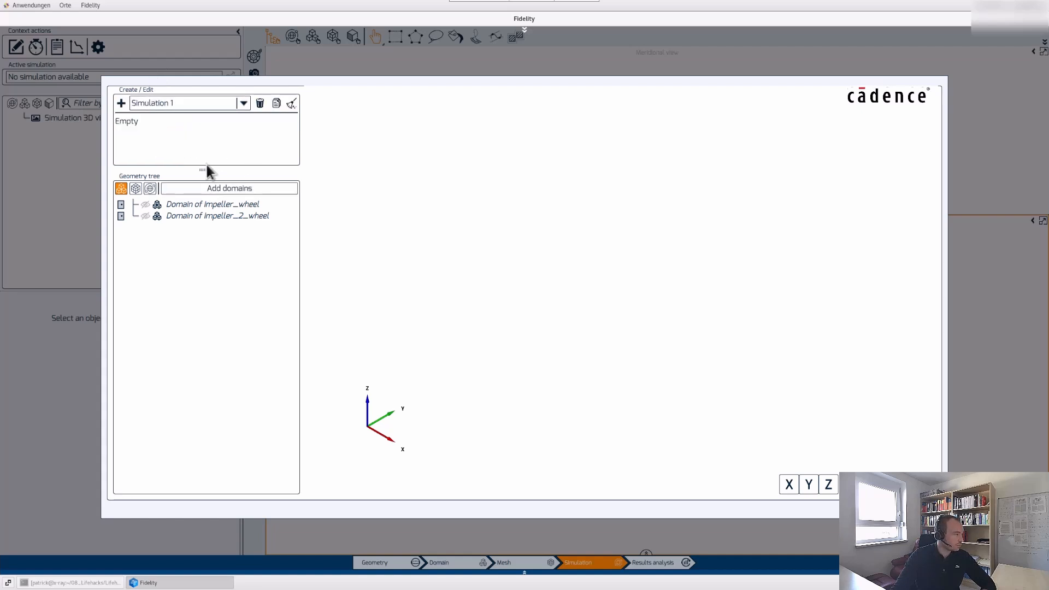
{"action": "left_click", "coordinate": [222, 208]}
{"action": "left_click", "coordinate": [222, 216], "text": "shift"}
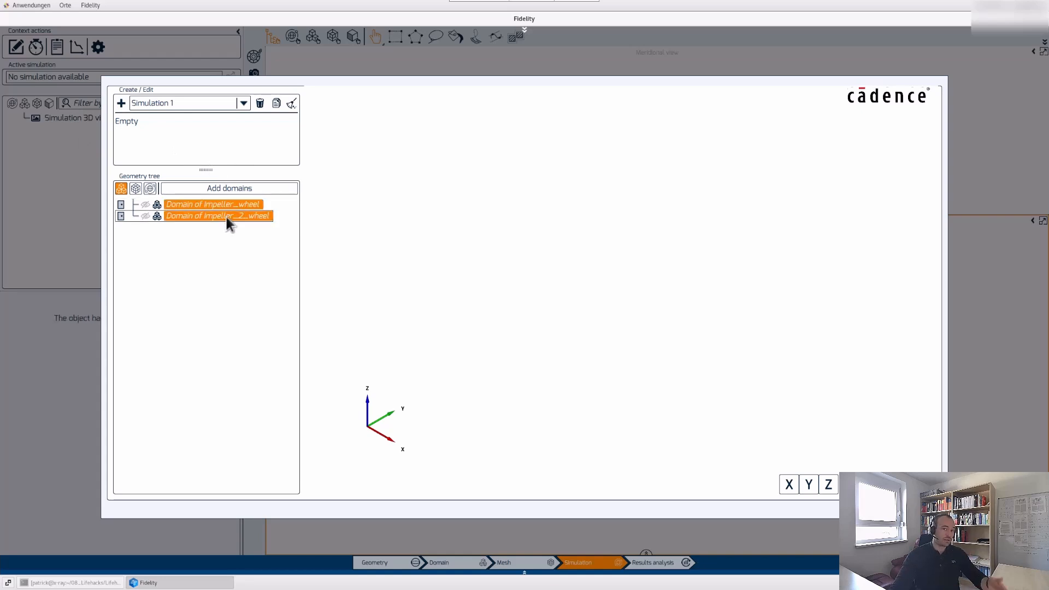
{"action": "left_click", "coordinate": [225, 189]}
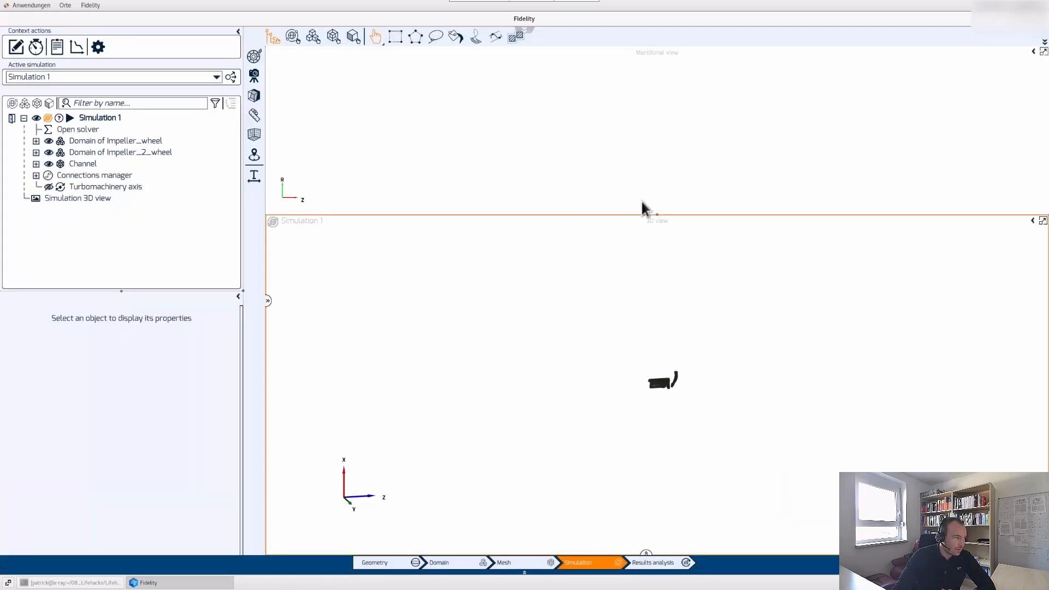
Enlarge the simulation's 3D view and inspect the meshes of both impeller domains from several angles
{"action": "double_click", "coordinate": [759, 362]}
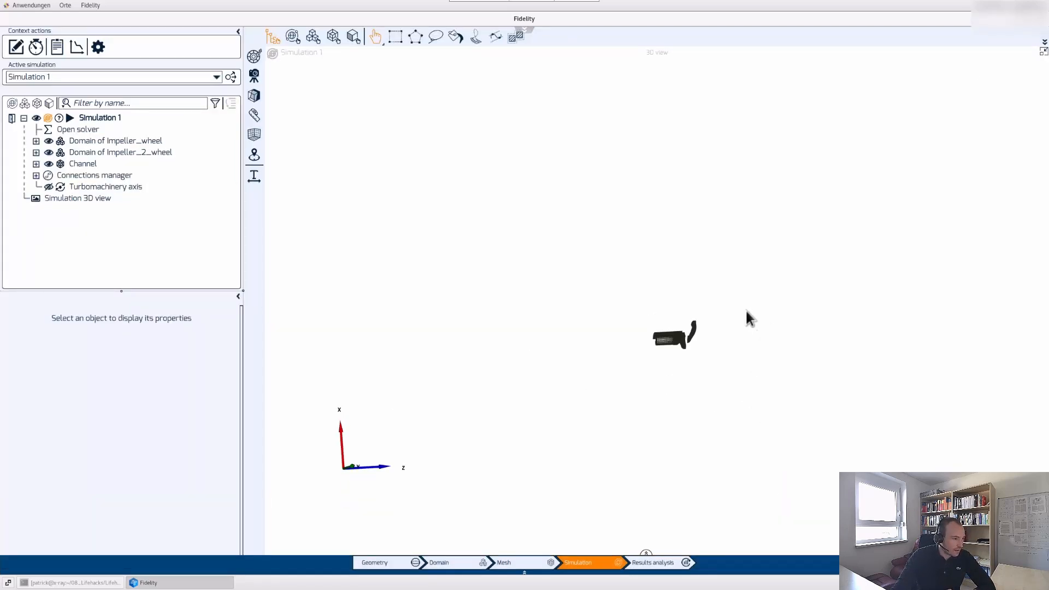
{"action": "scroll", "coordinate": [677, 295], "scroll_direction": "up", "scroll_amount": 10}
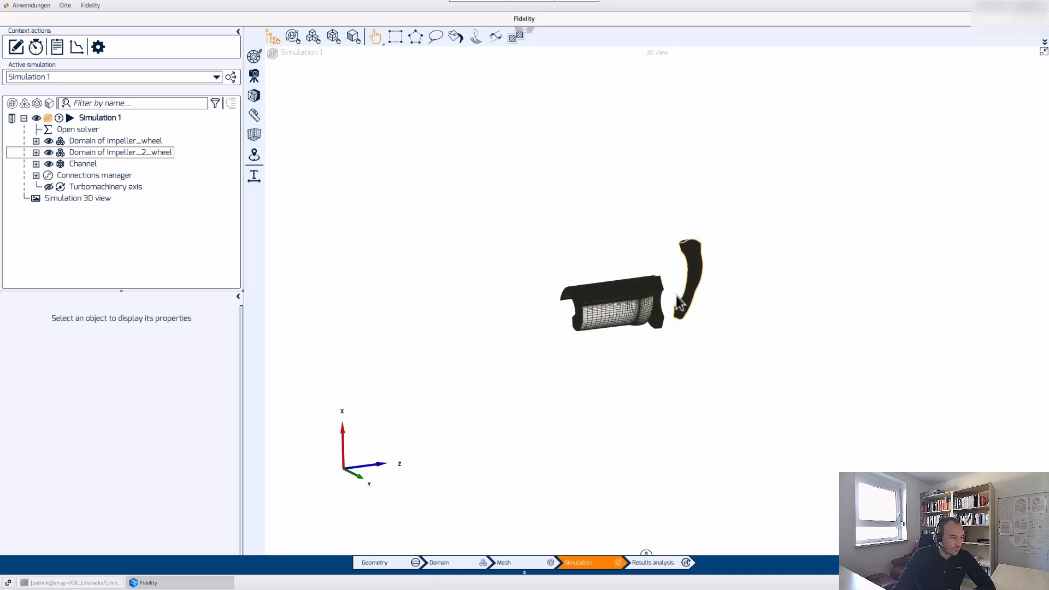
{"action": "scroll", "coordinate": [591, 306], "scroll_direction": "up", "scroll_amount": 3}
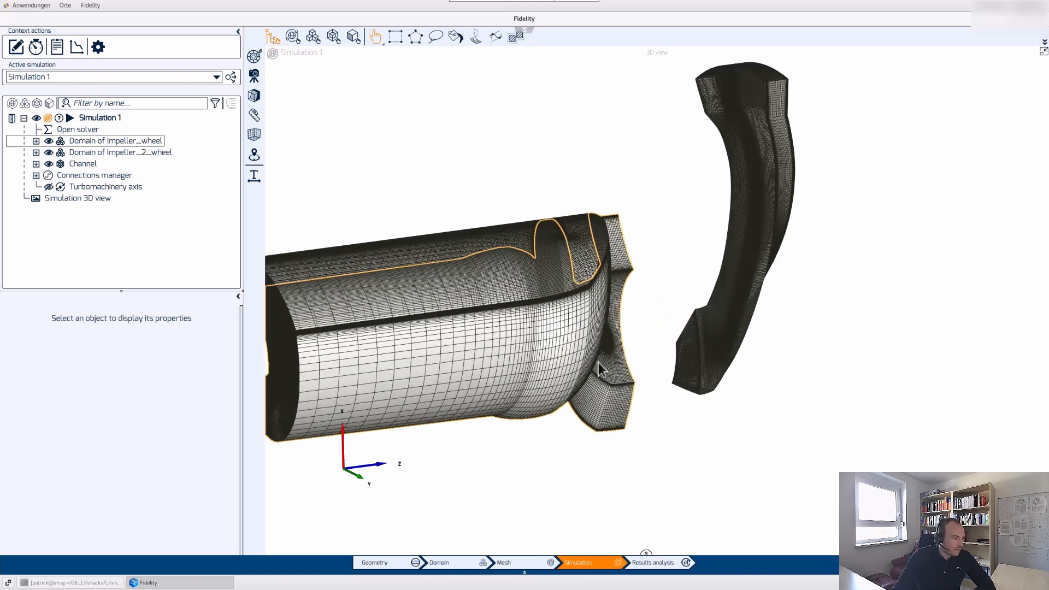
{"action": "left_click_drag", "start_coordinate": [614, 367], "coordinate": [647, 381]}
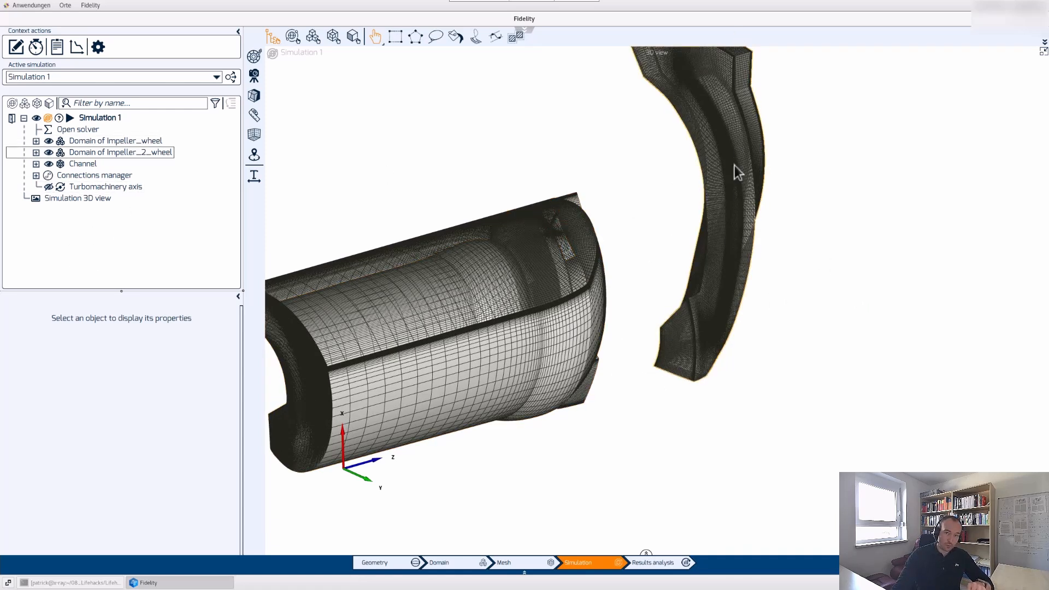
{"action": "middle_click_drag", "start_coordinate": [543, 220], "coordinate": [541, 304]}
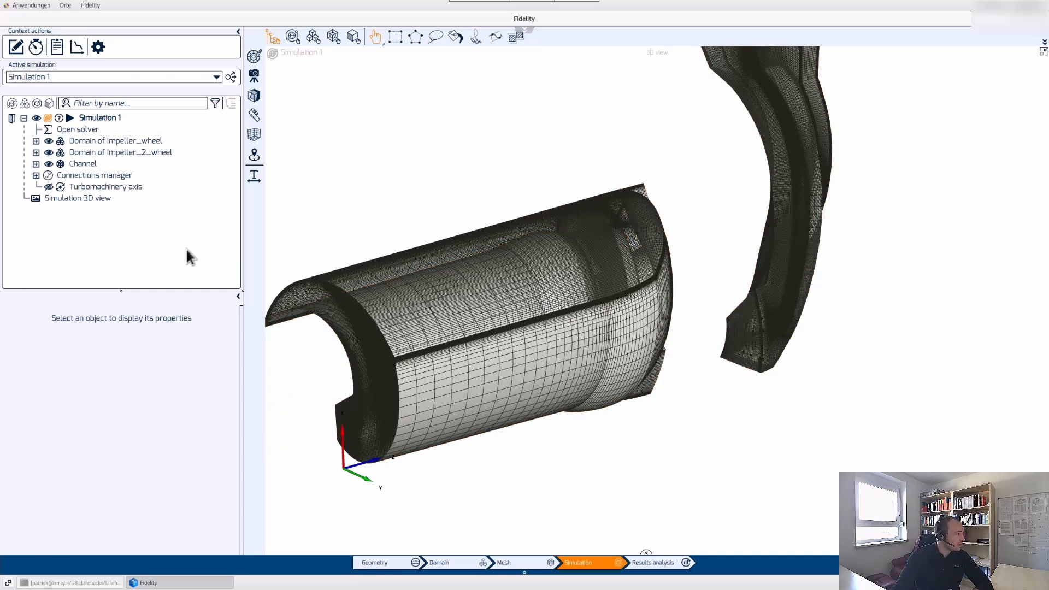
Check the mesh choice available under Channel in the simulation tree
{"action": "left_click", "coordinate": [36, 164]}
{"action": "left_click", "coordinate": [48, 176]}
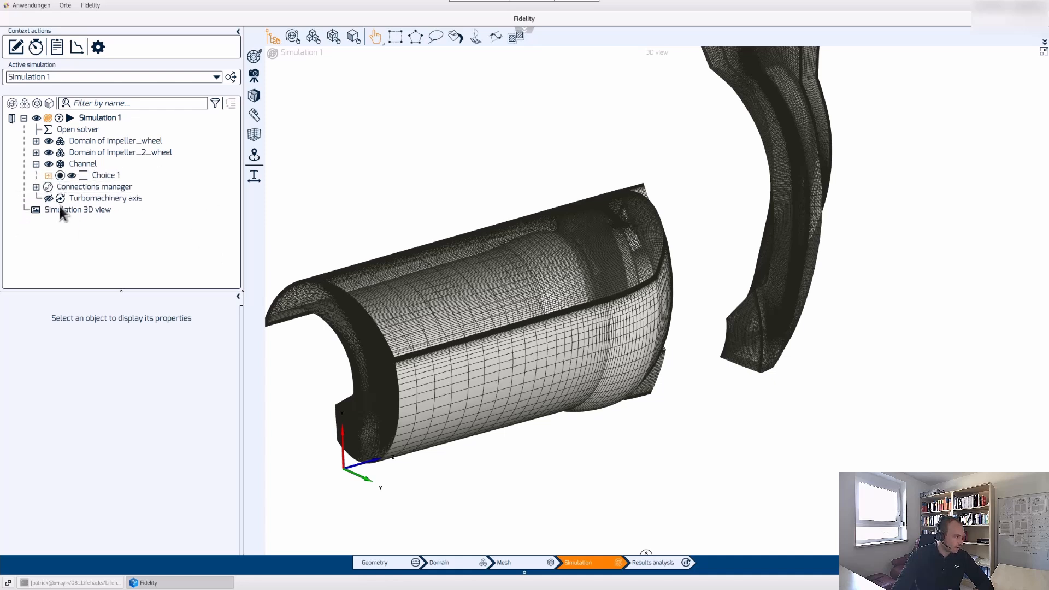
{"action": "left_click", "coordinate": [35, 164]}
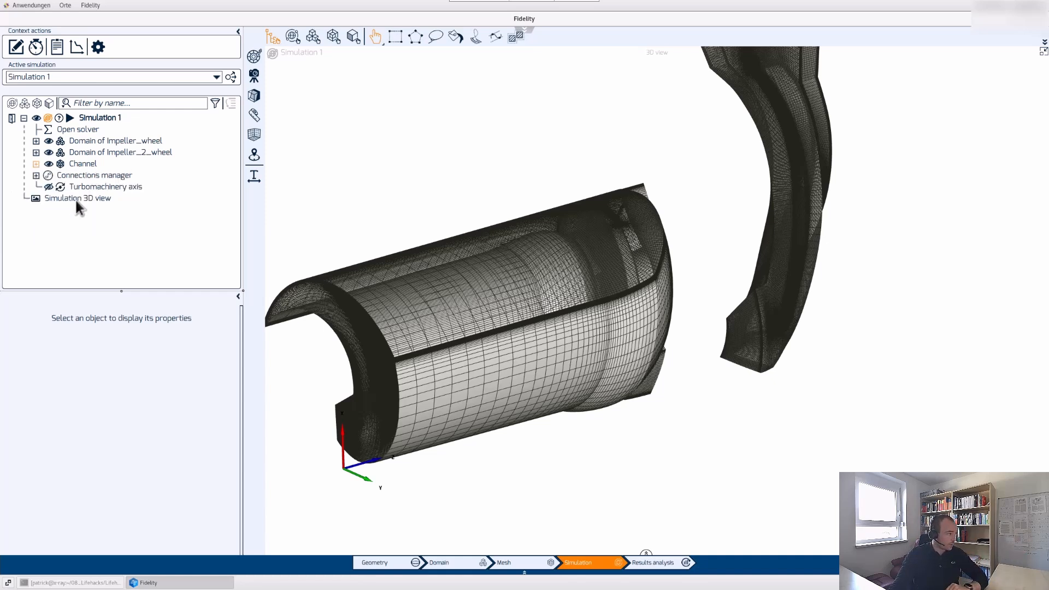
Switch Domain of Impeller_wheel to Mesh 0 generated by Mesh Setup 1 and accept the advised CFL and residual smoothing modifications
{"action": "left_click", "coordinate": [36, 140]}
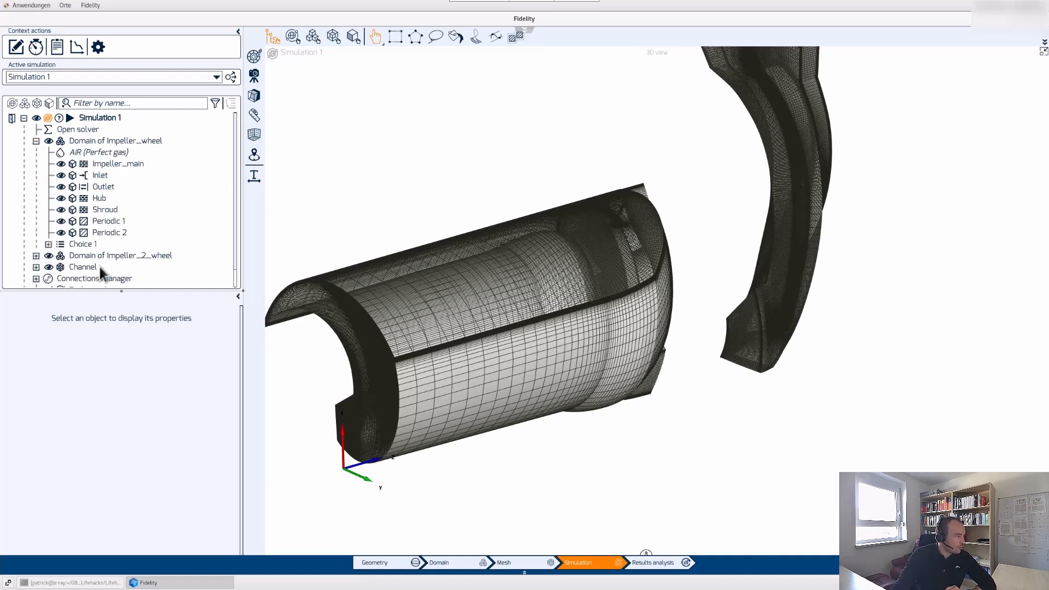
{"action": "left_click", "coordinate": [48, 244]}
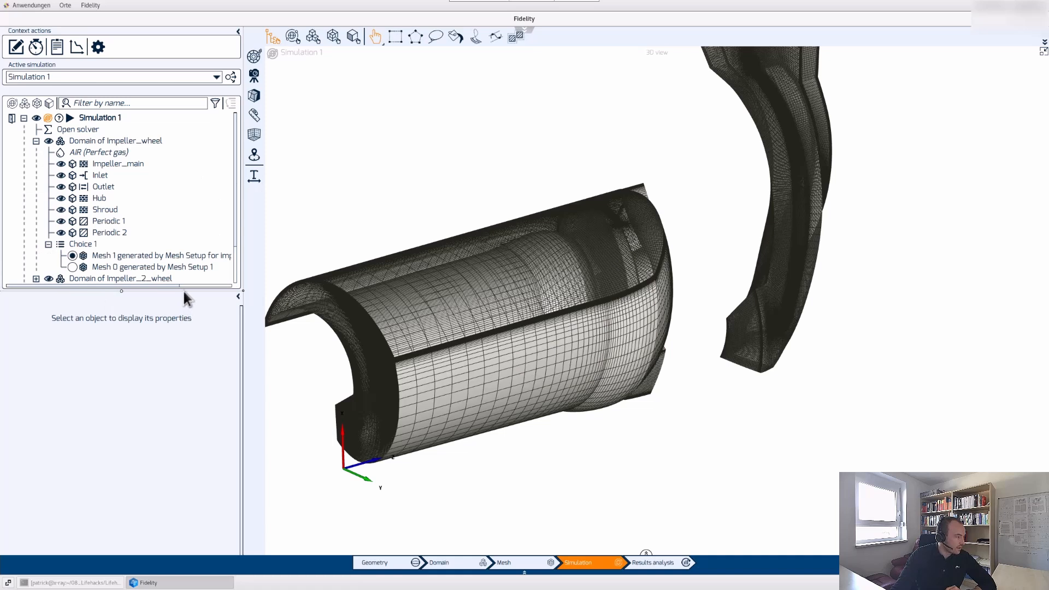
{"action": "left_click_drag", "start_coordinate": [183, 290], "coordinate": [186, 355]}
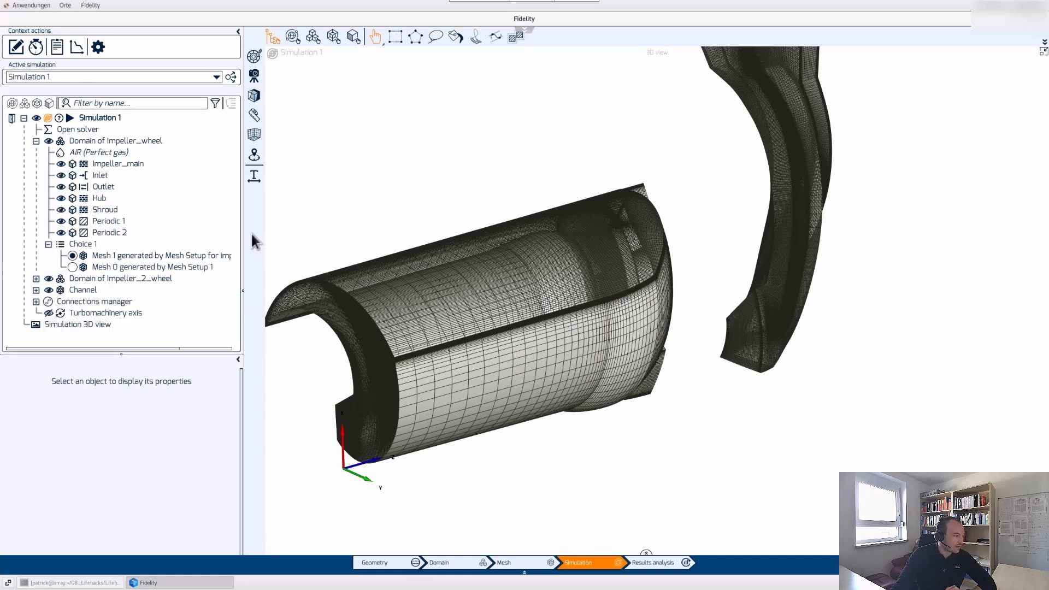
{"action": "left_click_drag", "start_coordinate": [243, 222], "coordinate": [360, 222]}
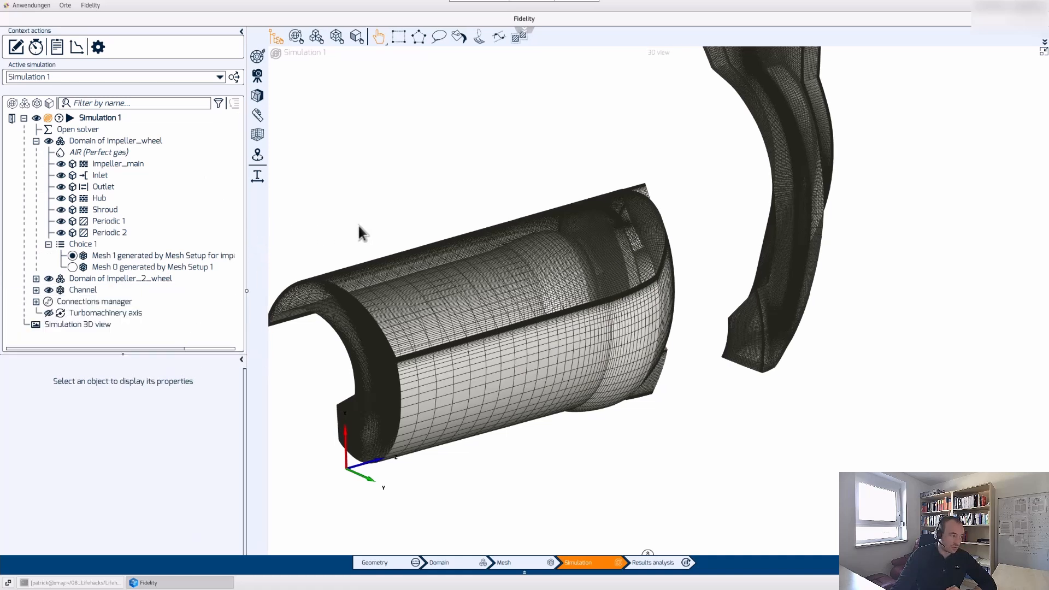
{"action": "left_click", "coordinate": [143, 258]}
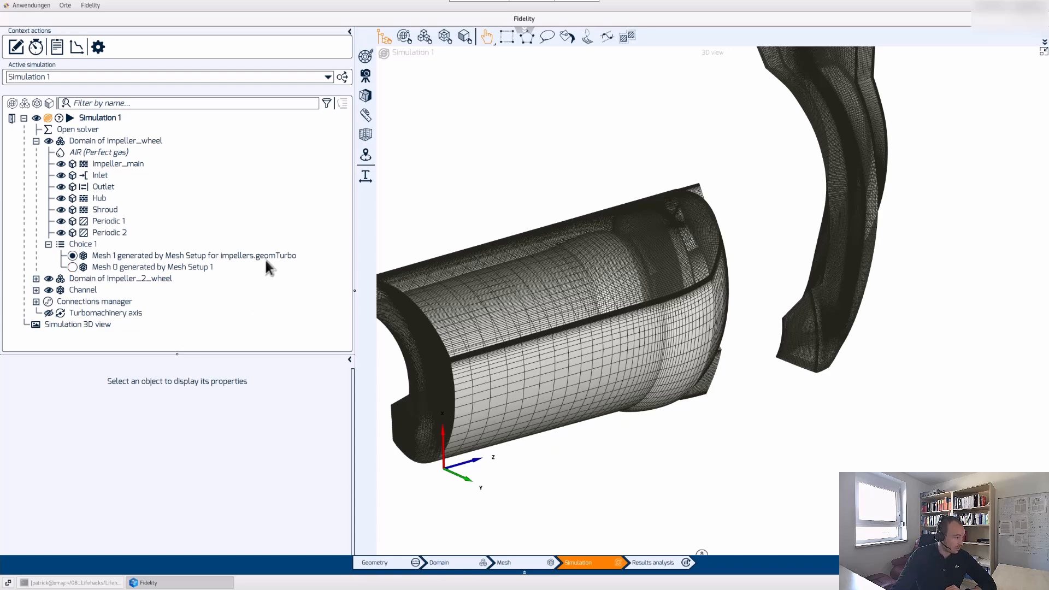
{"action": "left_click", "coordinate": [72, 267]}
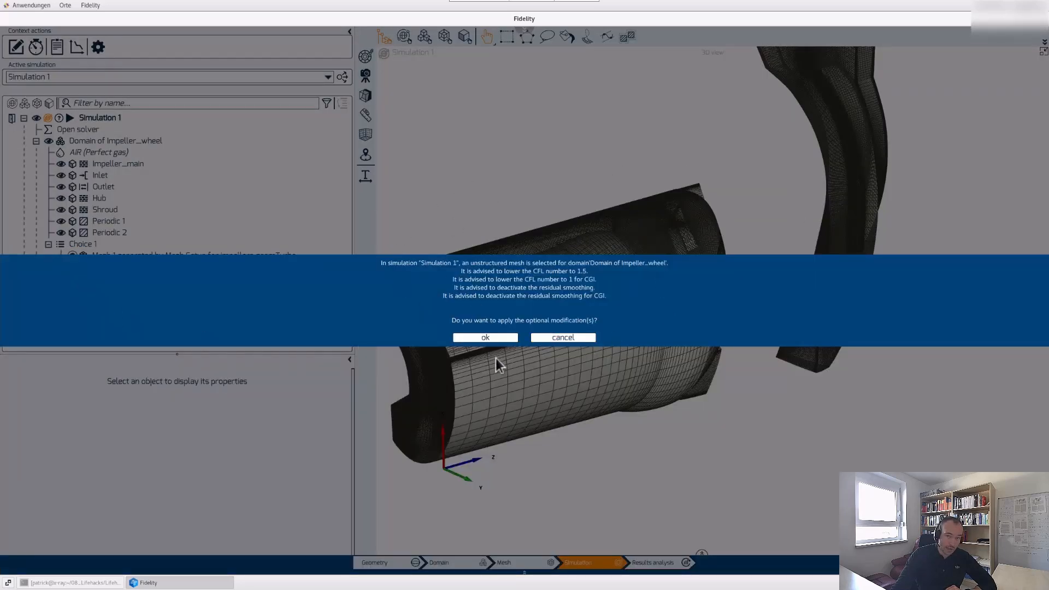
{"action": "left_click", "coordinate": [498, 337]}
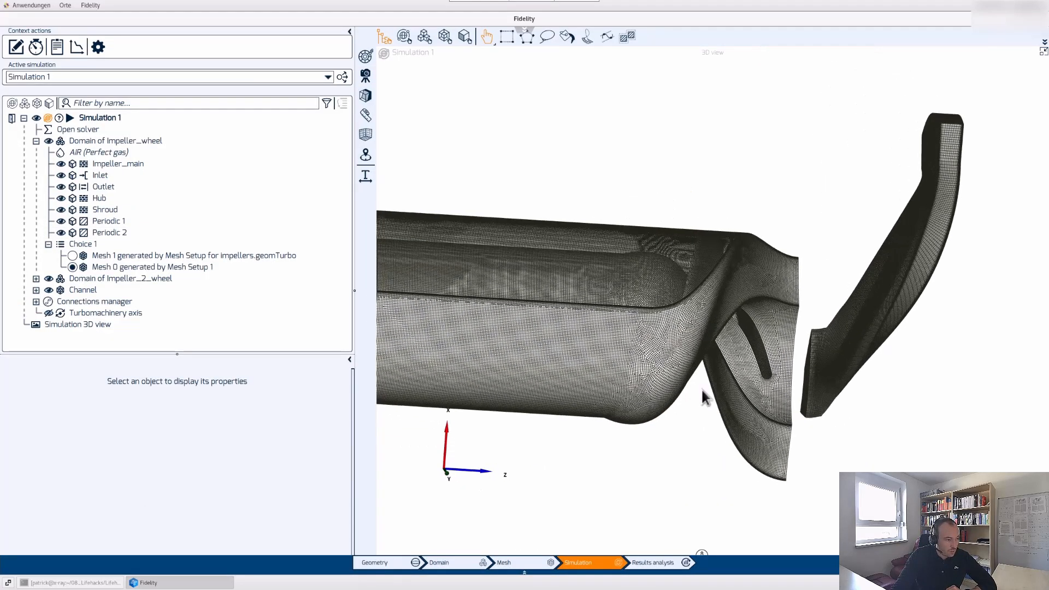
Examine the unstructured Impeller_wheel mesh and its interface with the second impeller's mesh
{"action": "left_click_drag", "start_coordinate": [832, 404], "coordinate": [918, 290]}
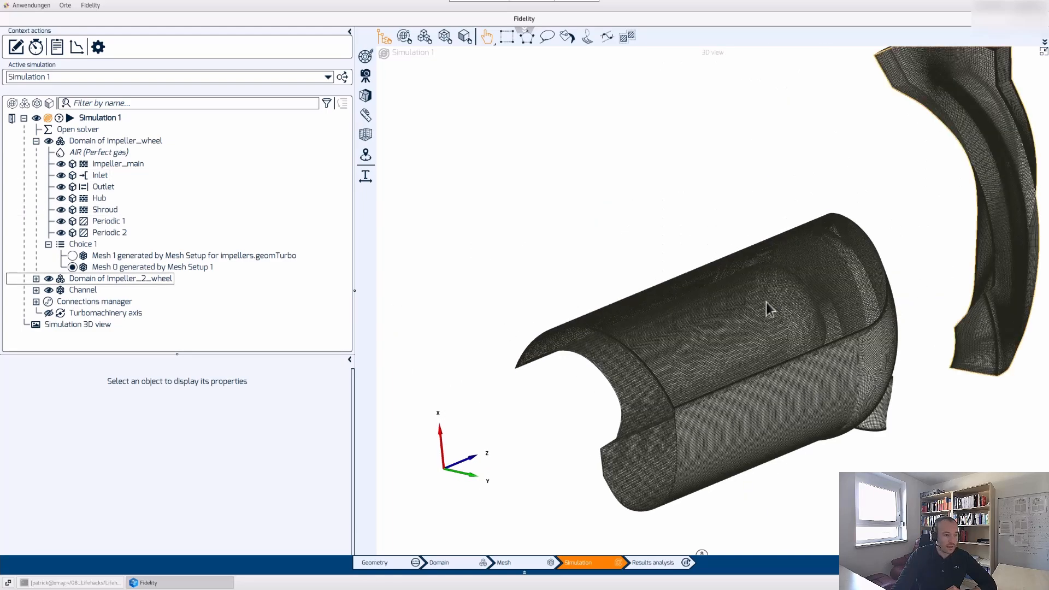
{"action": "left_click_drag", "start_coordinate": [765, 303], "coordinate": [852, 345]}
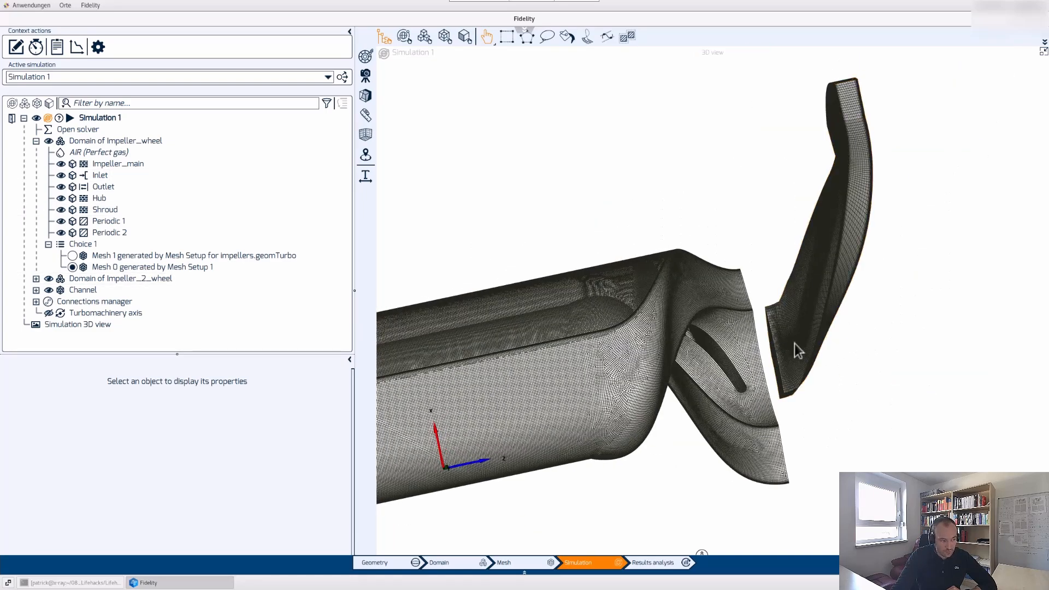
{"action": "left_click_drag", "start_coordinate": [698, 283], "coordinate": [792, 298]}
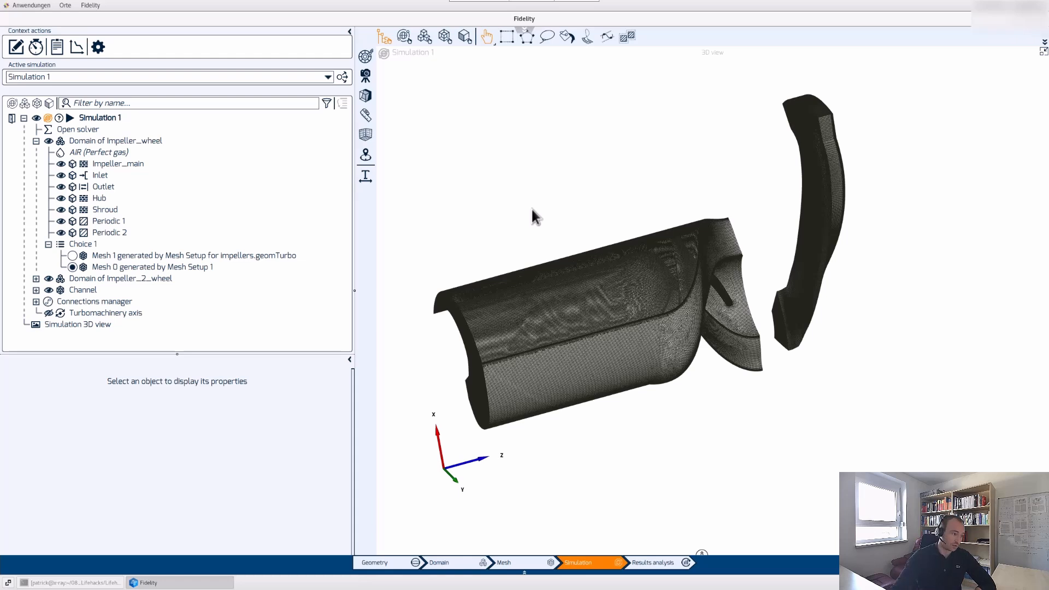
{"action": "middle_click_drag", "start_coordinate": [550, 165], "coordinate": [580, 197]}
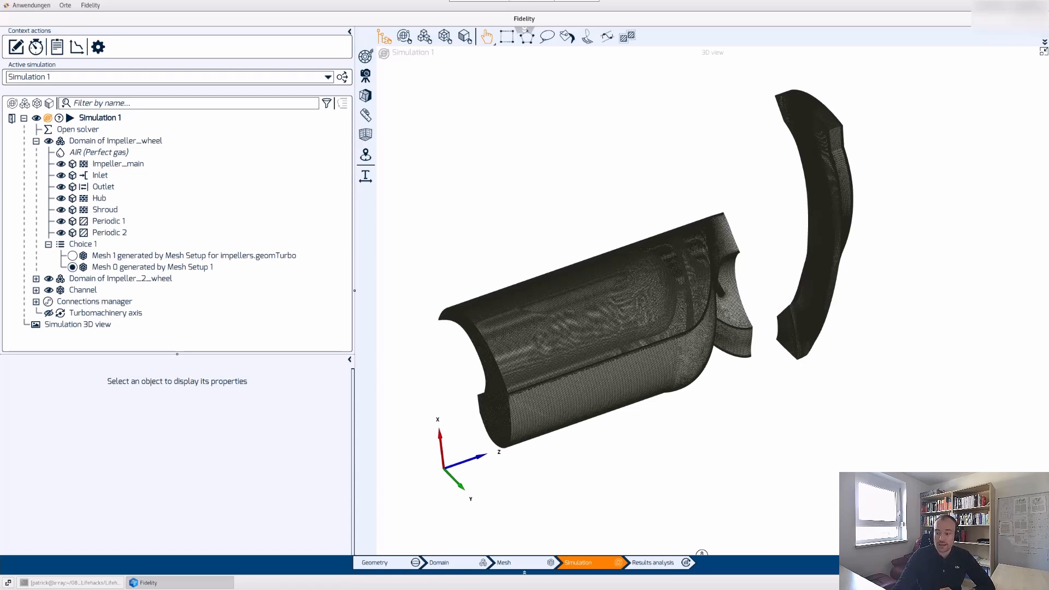
Switch to Doc Assistant and review the limitations and prerequisites in the Fidelity Hexpress mesh generation topic
{"action": "key", "text": "alt+Tab"}
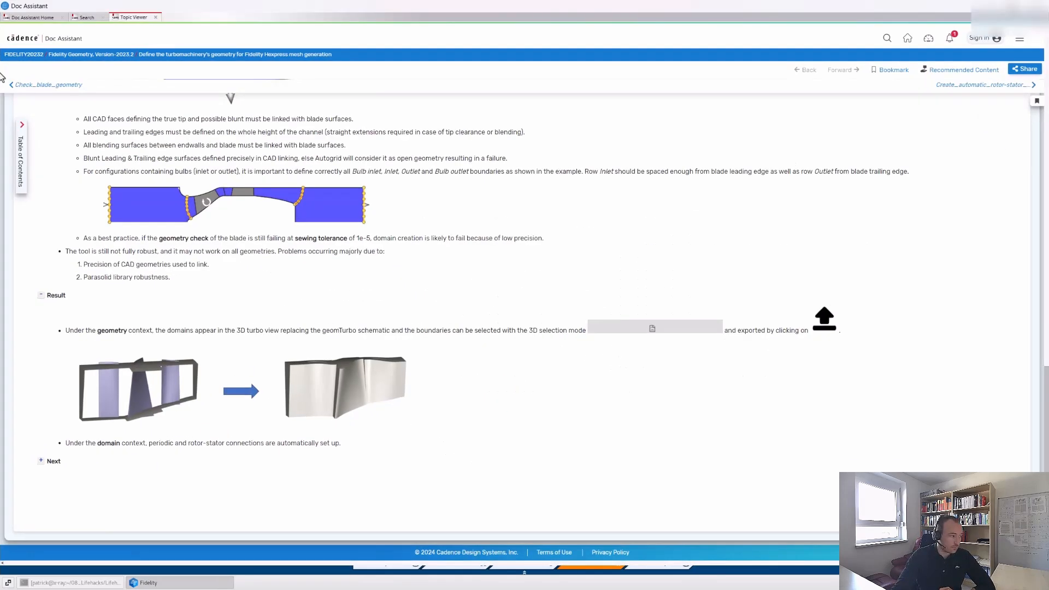
{"action": "scroll", "coordinate": [385, 277], "scroll_direction": "up", "scroll_amount": 8}
{"action": "scroll", "coordinate": [376, 324], "scroll_direction": "up", "scroll_amount": 10}
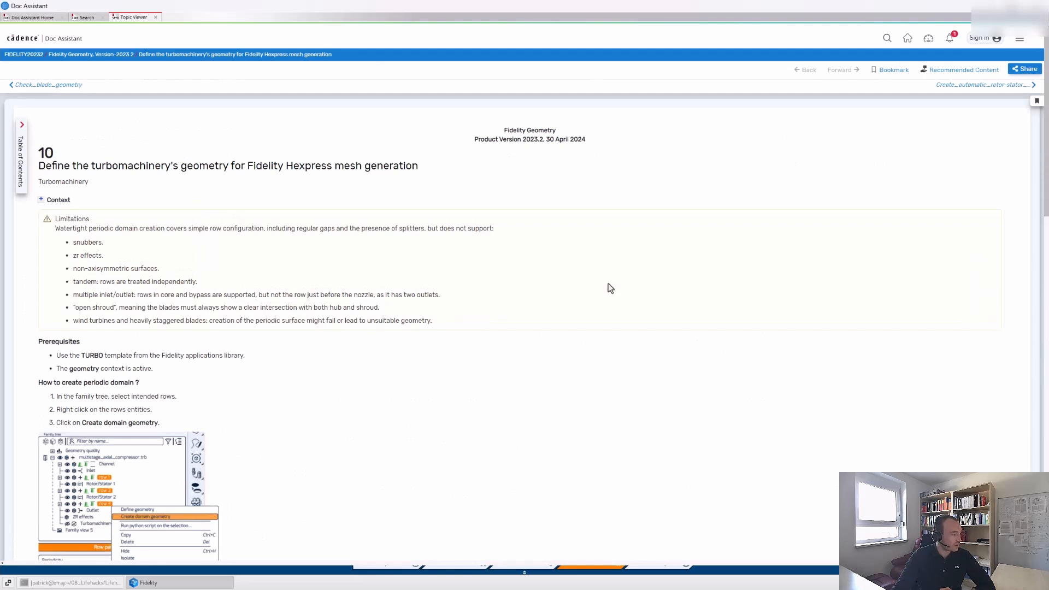